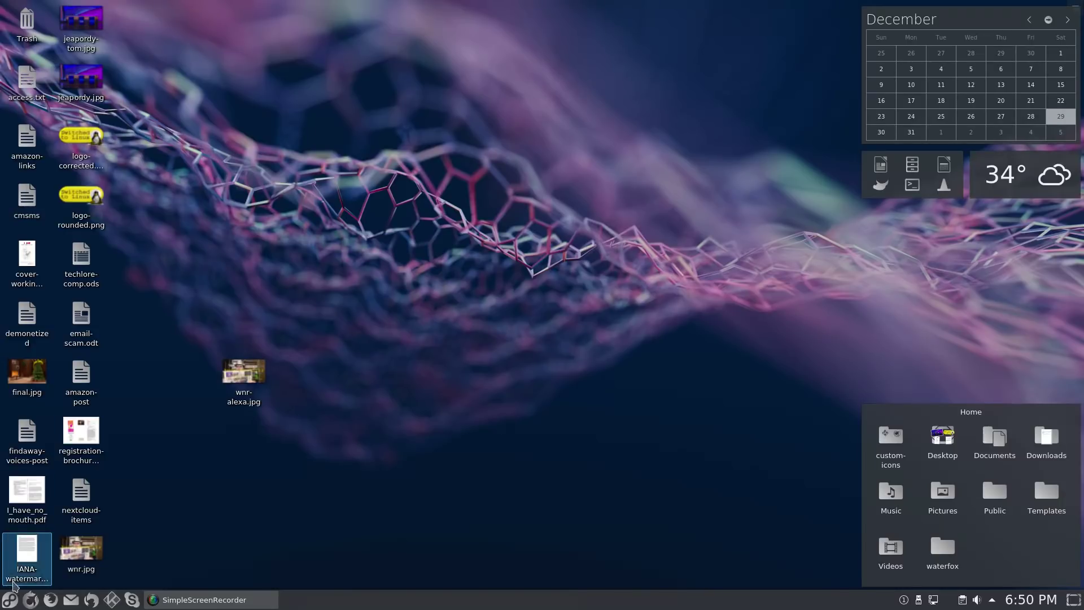
# - View the operating system, software and hardware details in About System, and close that window
pyautogui.click(10, 599)
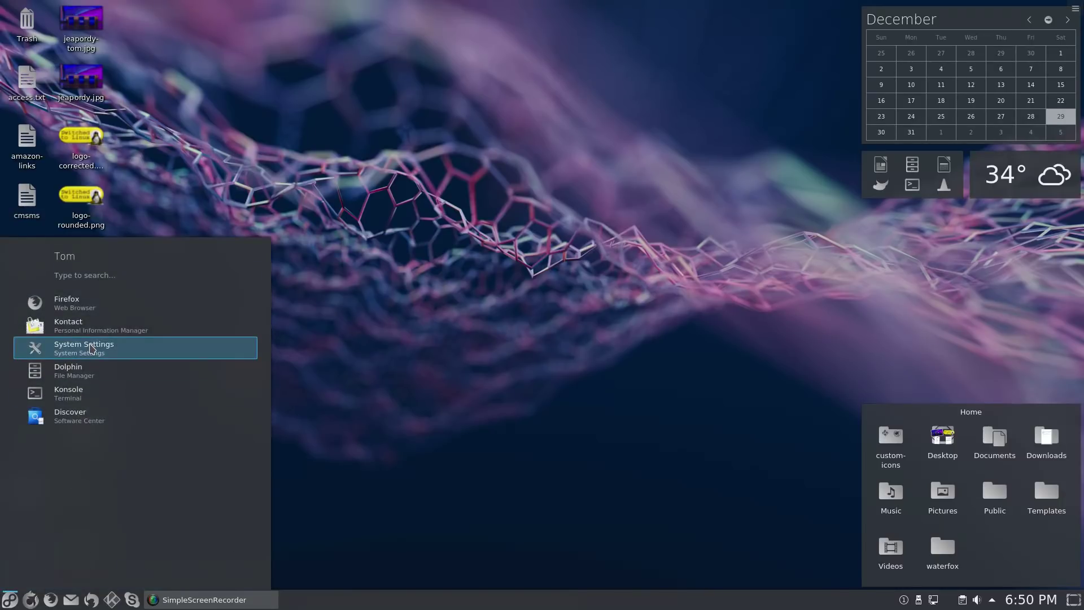
pyautogui.write('text')
pyautogui.press('Escape')
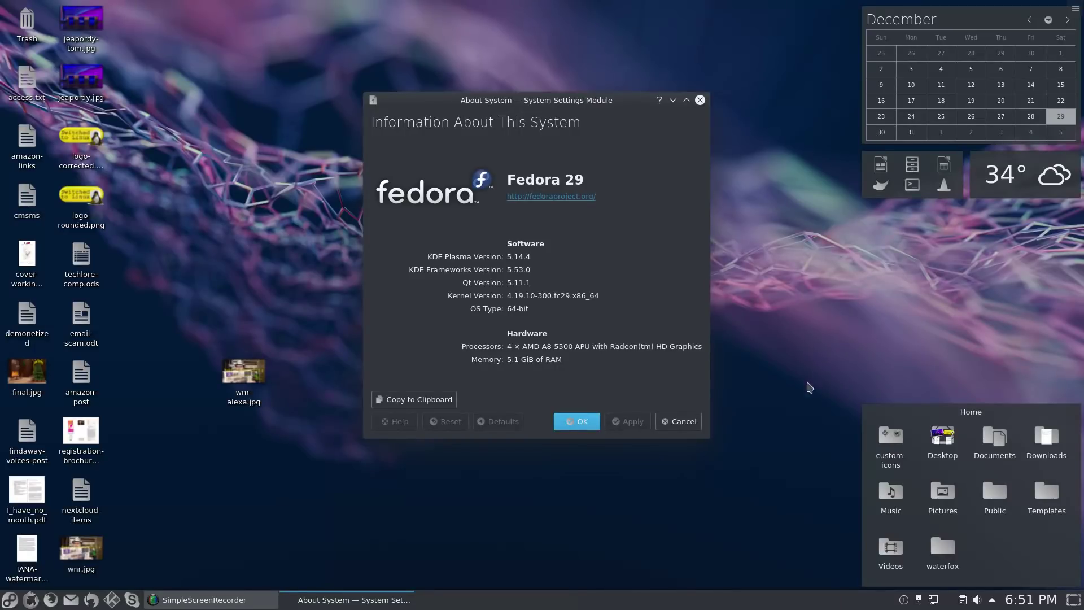
pyautogui.click(682, 423)
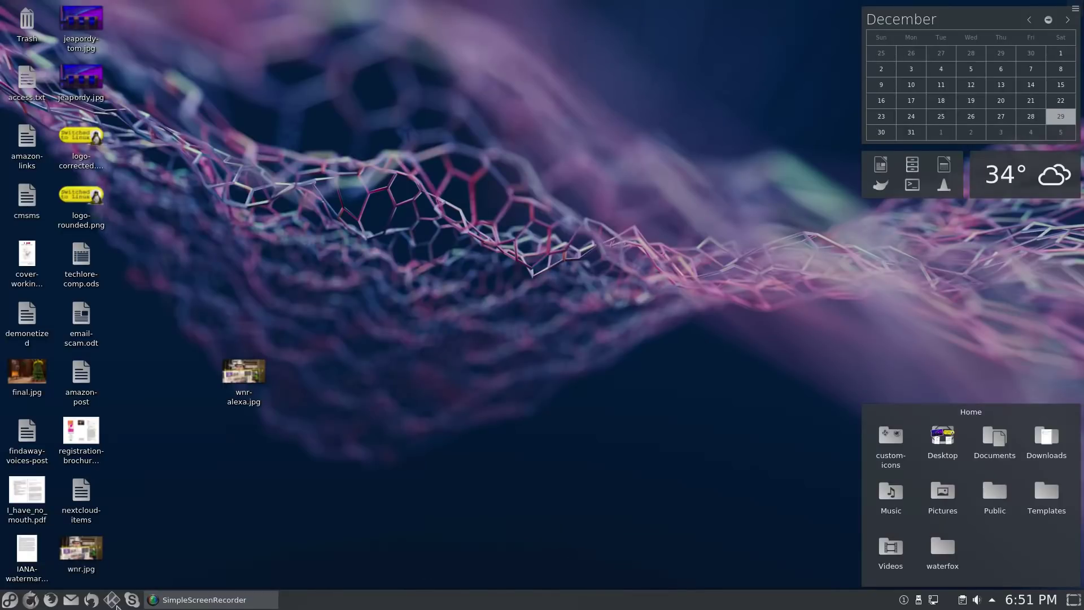
pyautogui.click(8, 602)
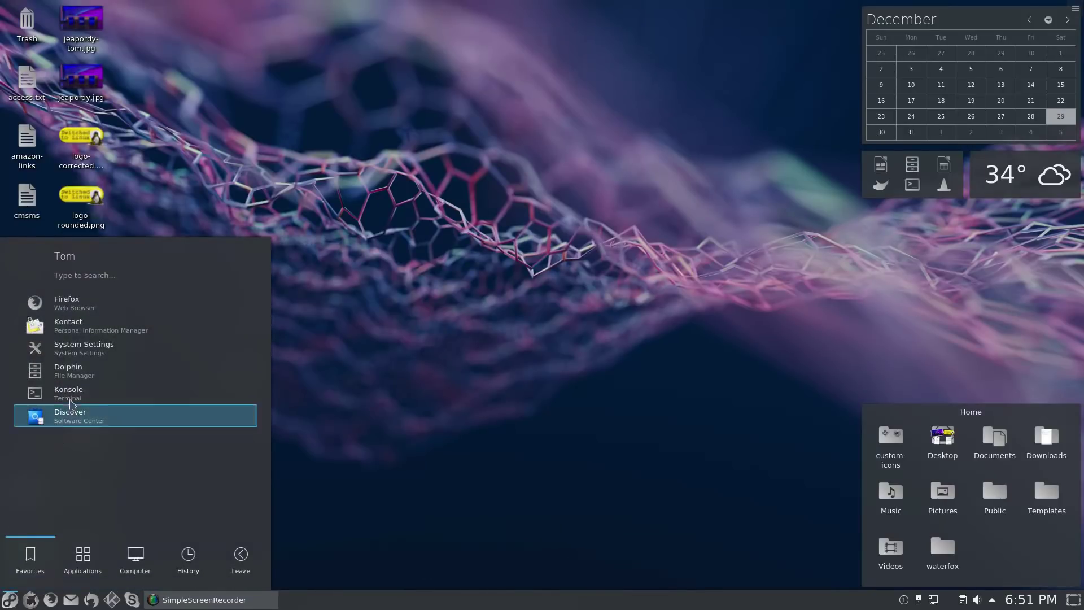
pyautogui.click(89, 559)
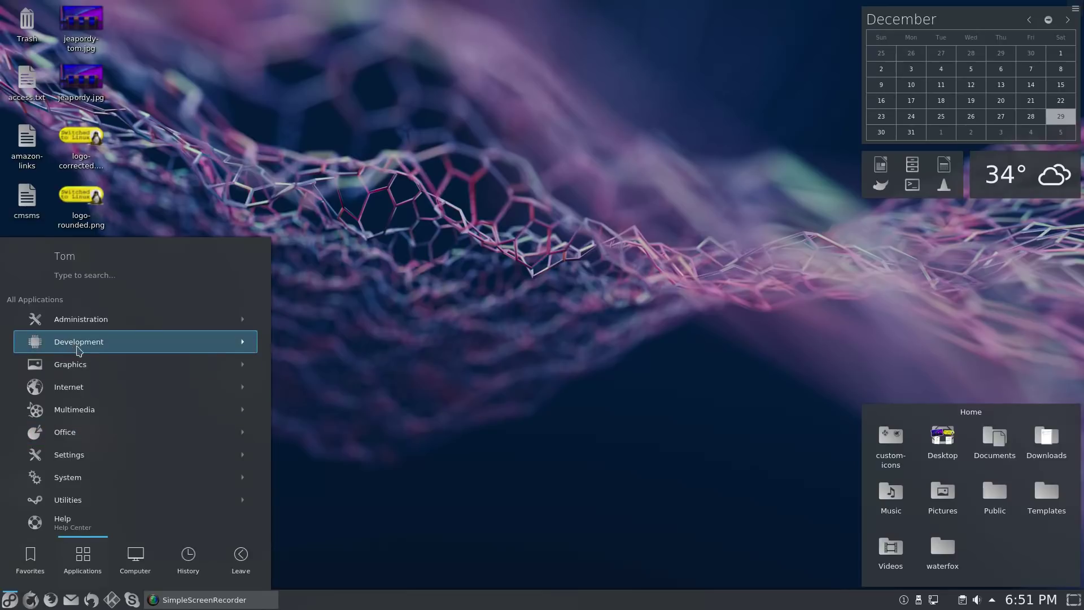
pyautogui.click(89, 372)
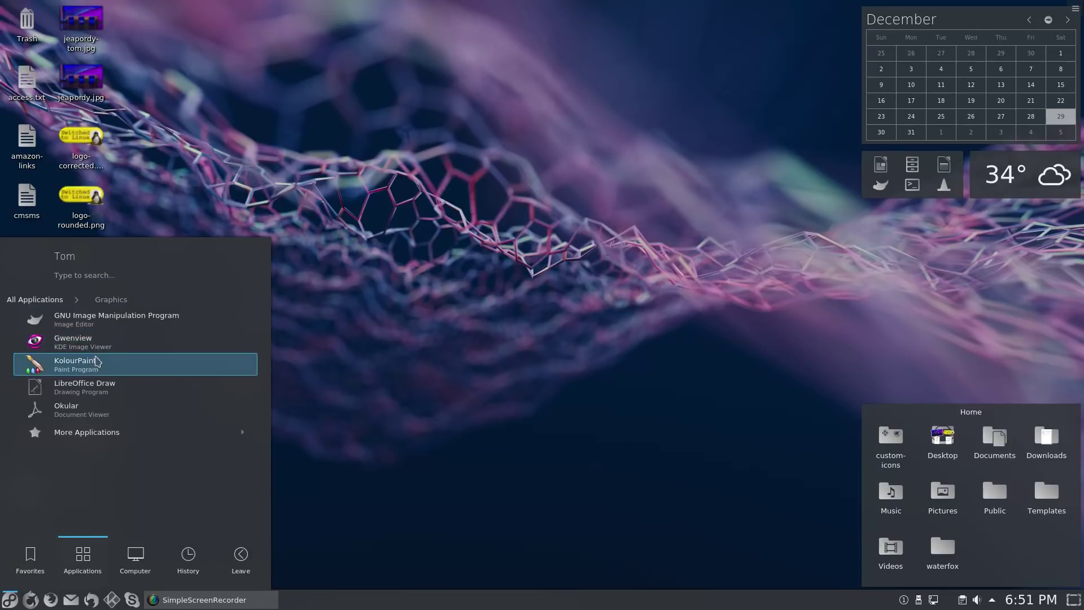
pyautogui.click(45, 300)
pyautogui.click(596, 374)
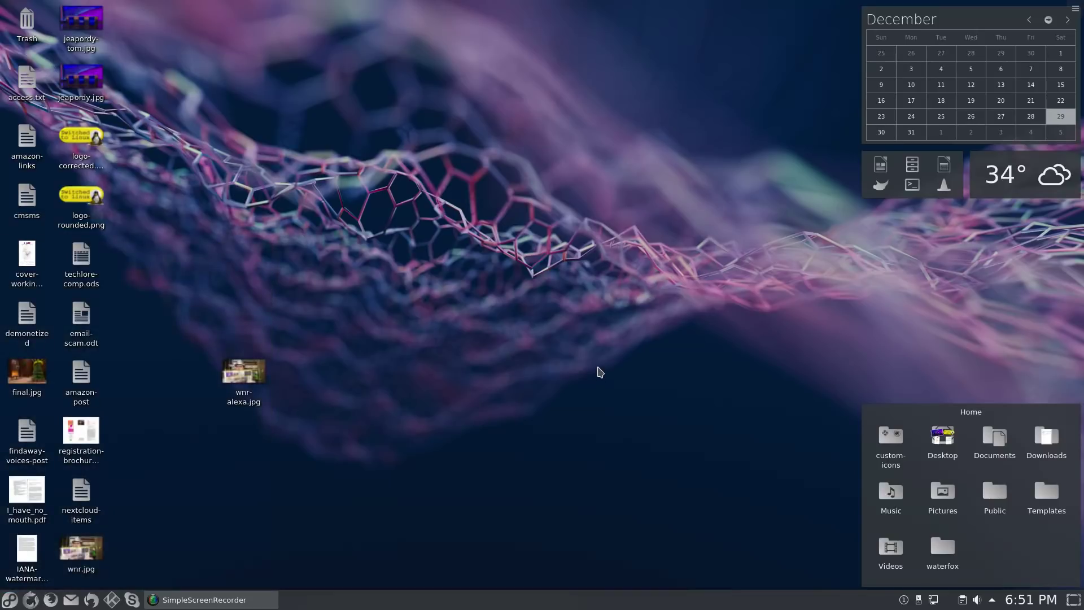
# - Open the software source settings in Discover, and move and enlarge the window to fit more of the repository list
pyautogui.moveTo(1016, 179)
pyautogui.click(10, 599)
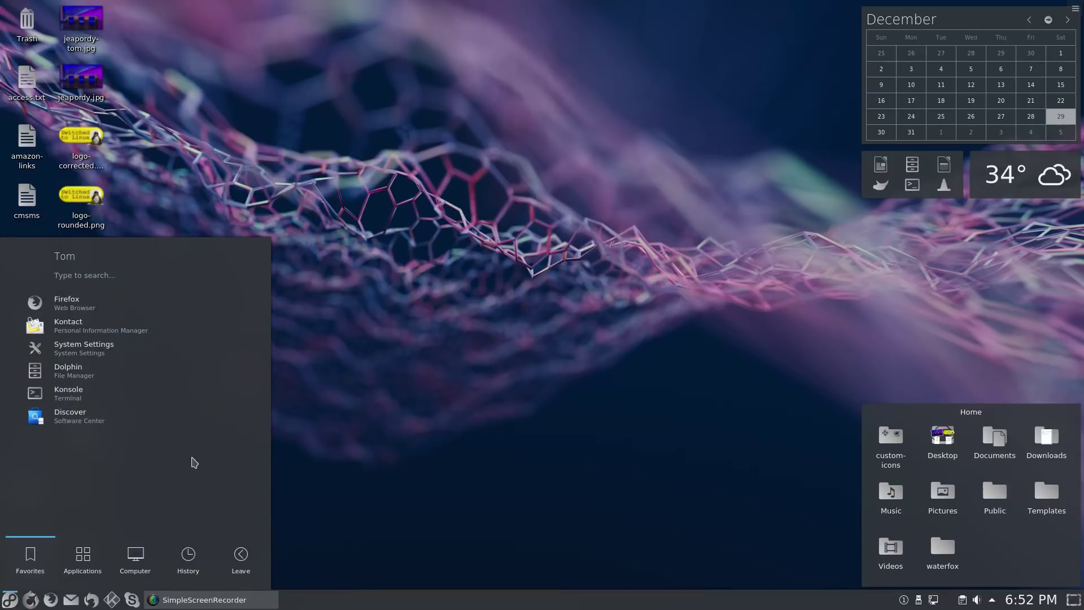
pyautogui.click(101, 421)
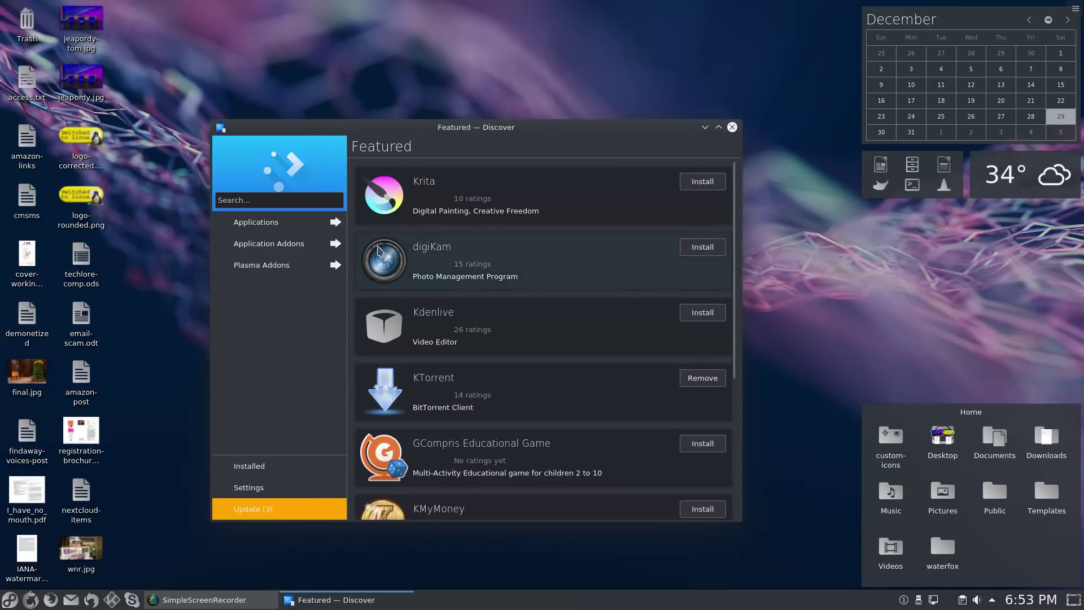
pyautogui.click(255, 487)
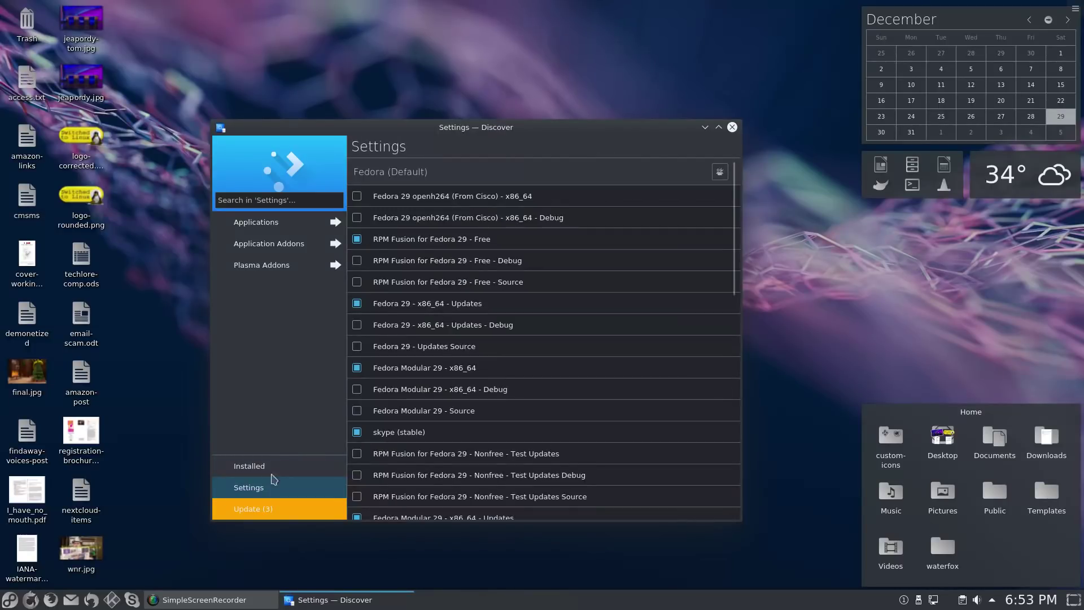
pyautogui.moveTo(477, 125); pyautogui.dragTo(364, 18)
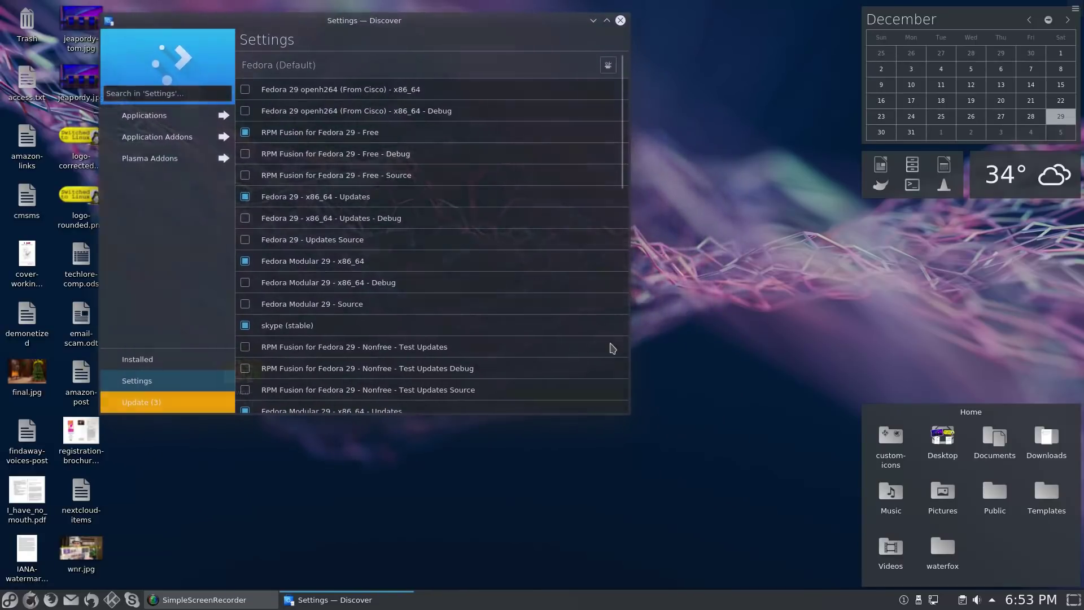
pyautogui.moveTo(625, 413); pyautogui.dragTo(798, 587)
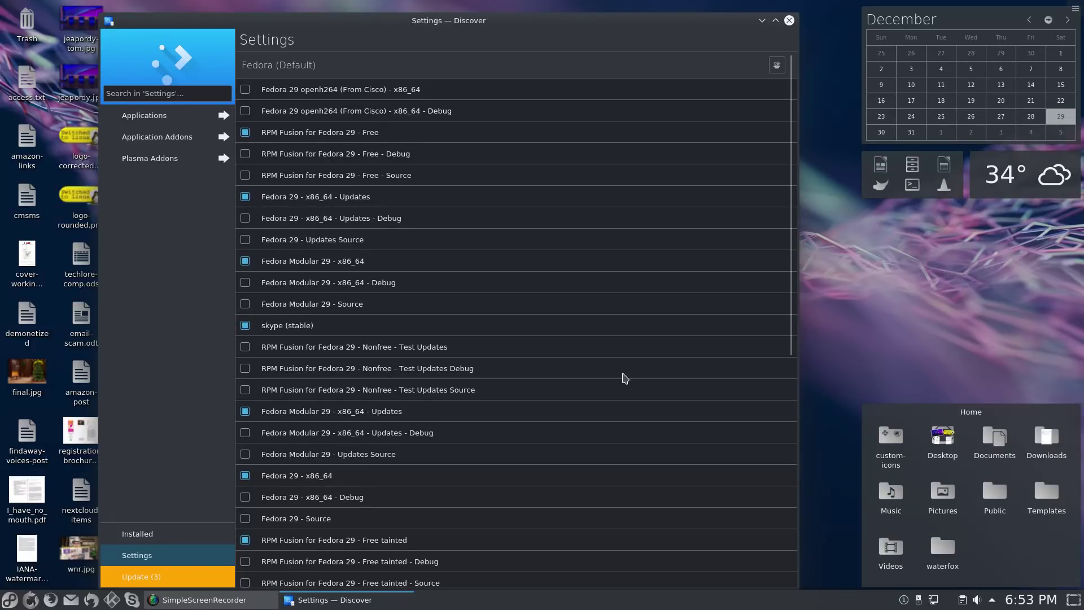
# - Examine which Fedora and RPM Fusion repositories are enabled across the whole list, and close Discover
pyautogui.scroll(-5, 431, 467)
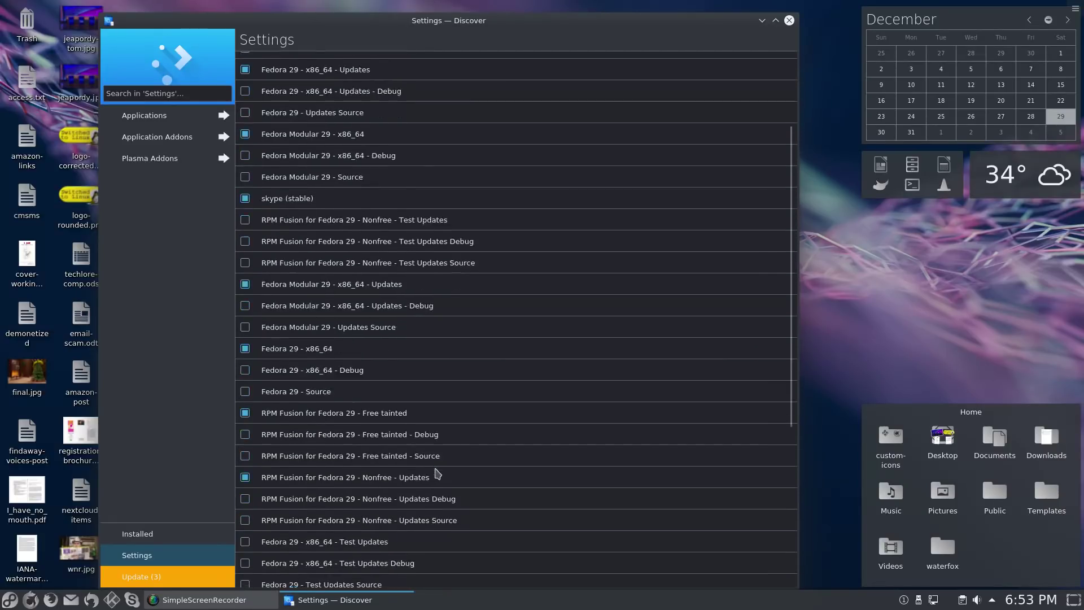
pyautogui.scroll(-1, 446, 478)
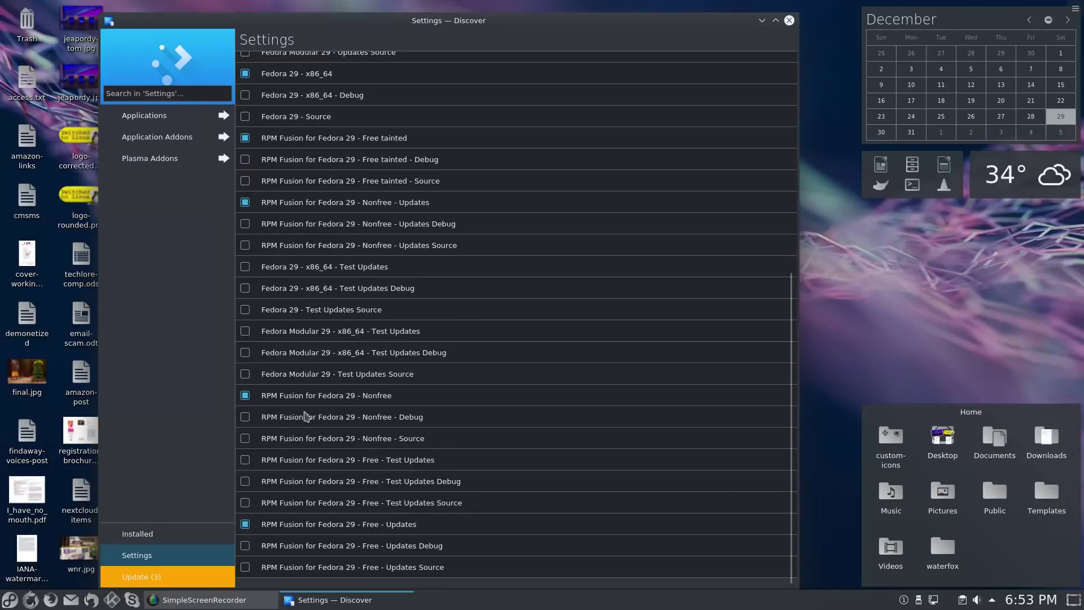
pyautogui.scroll(1, 474, 441)
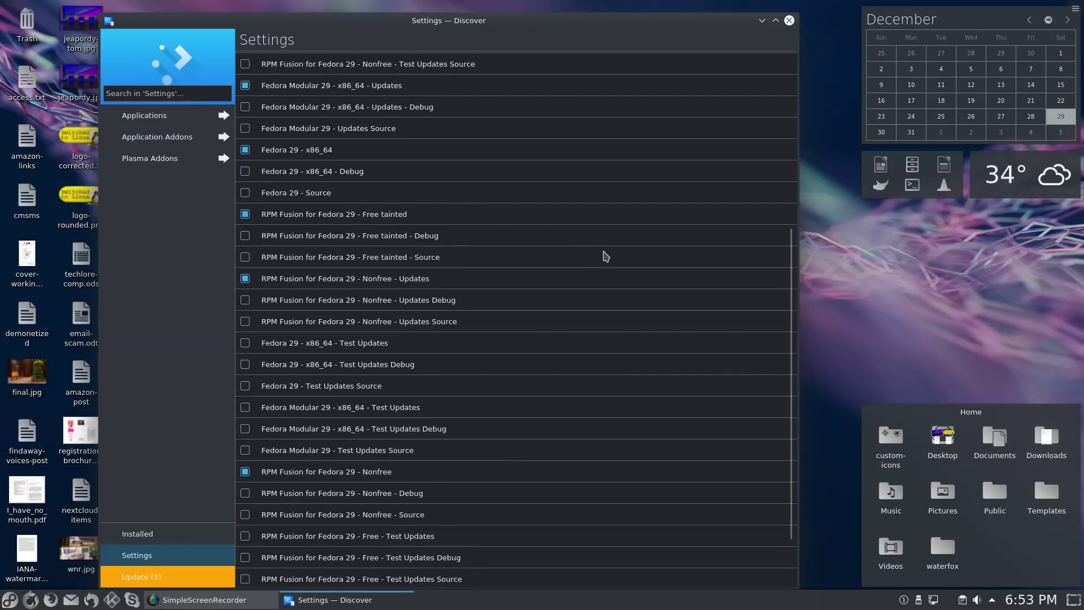
pyautogui.scroll(3, 609, 282)
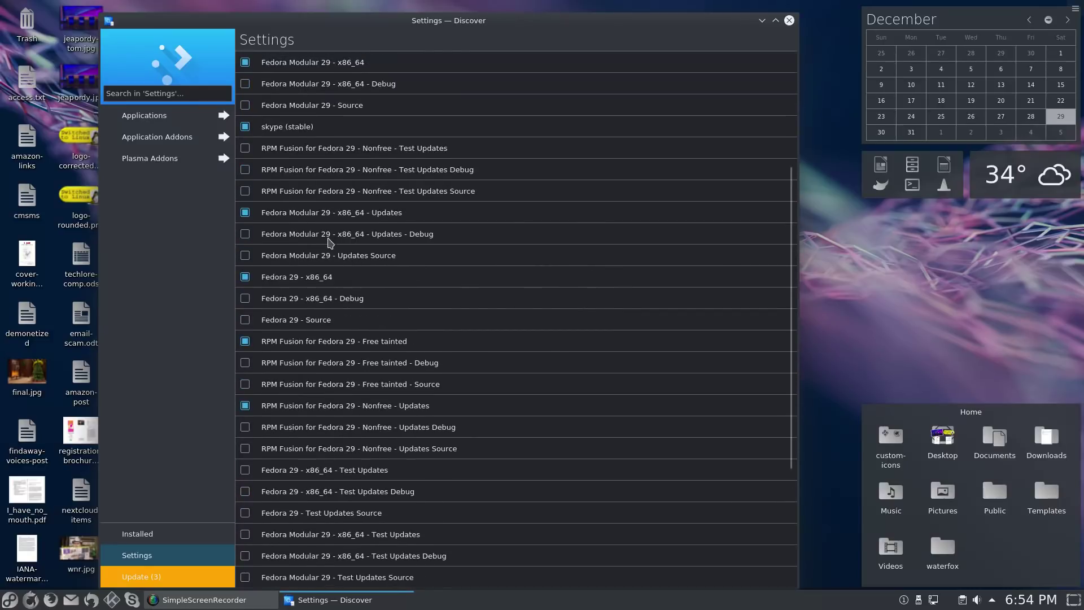
pyautogui.scroll(4, 380, 219)
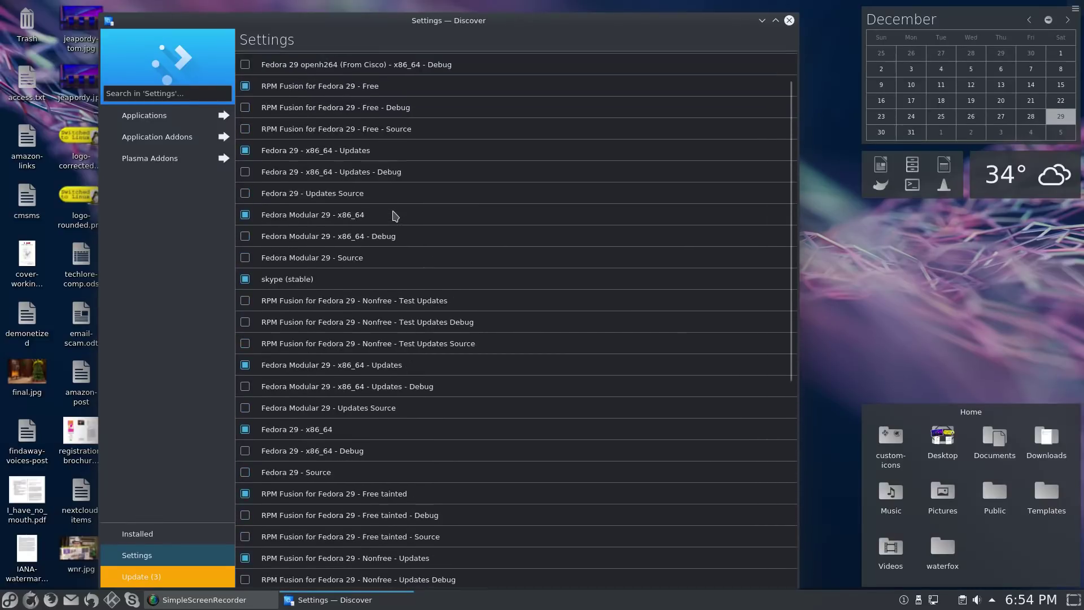
pyautogui.scroll(2, 364, 179)
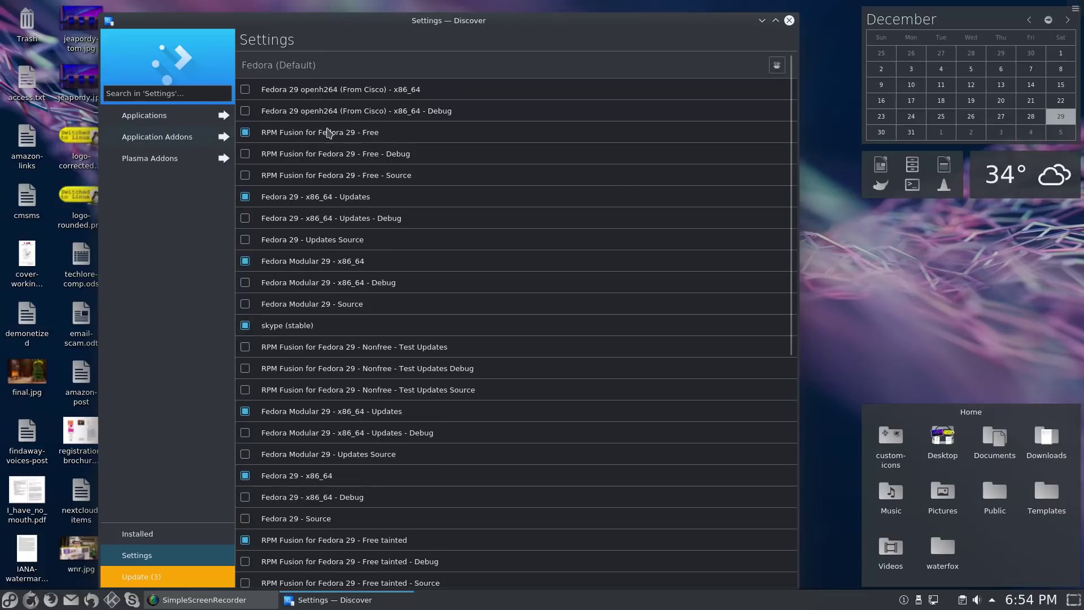
pyautogui.scroll(-4, 427, 168)
pyautogui.scroll(-2, 435, 168)
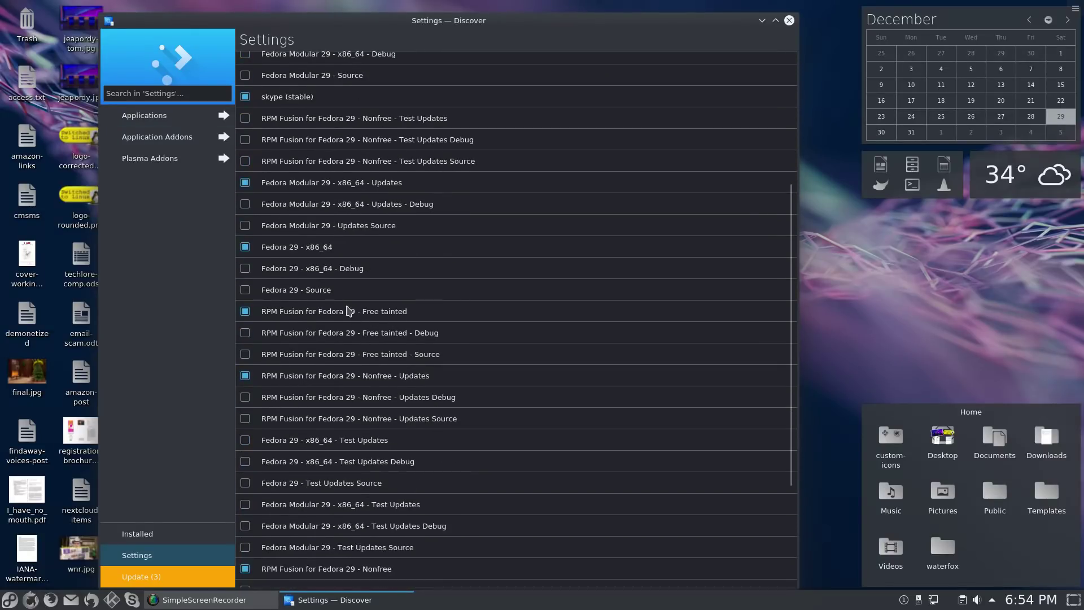
pyautogui.scroll(1, 418, 323)
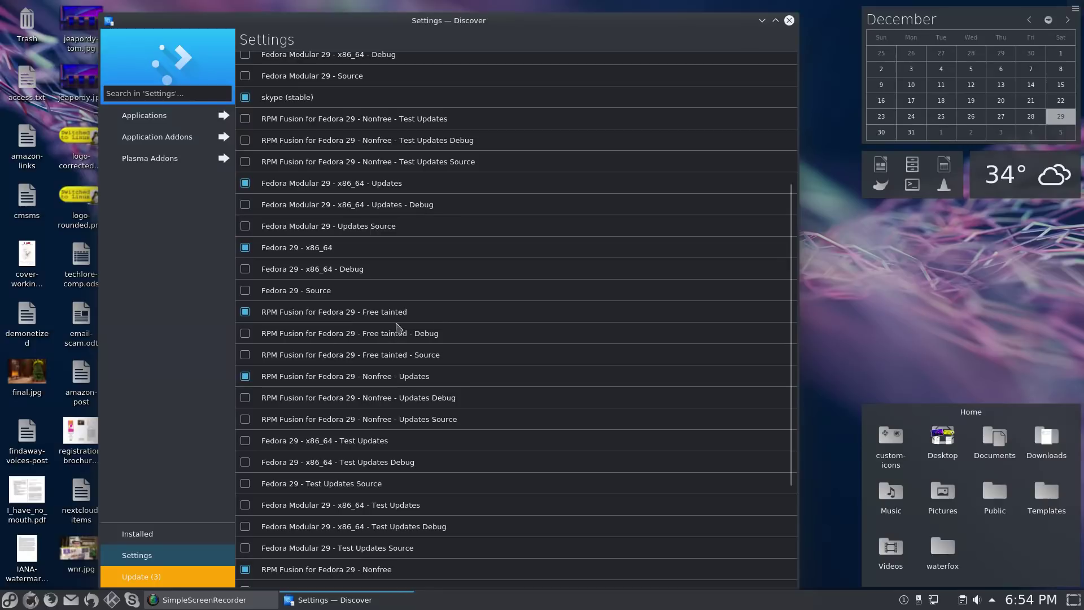
pyautogui.scroll(-1, 539, 339)
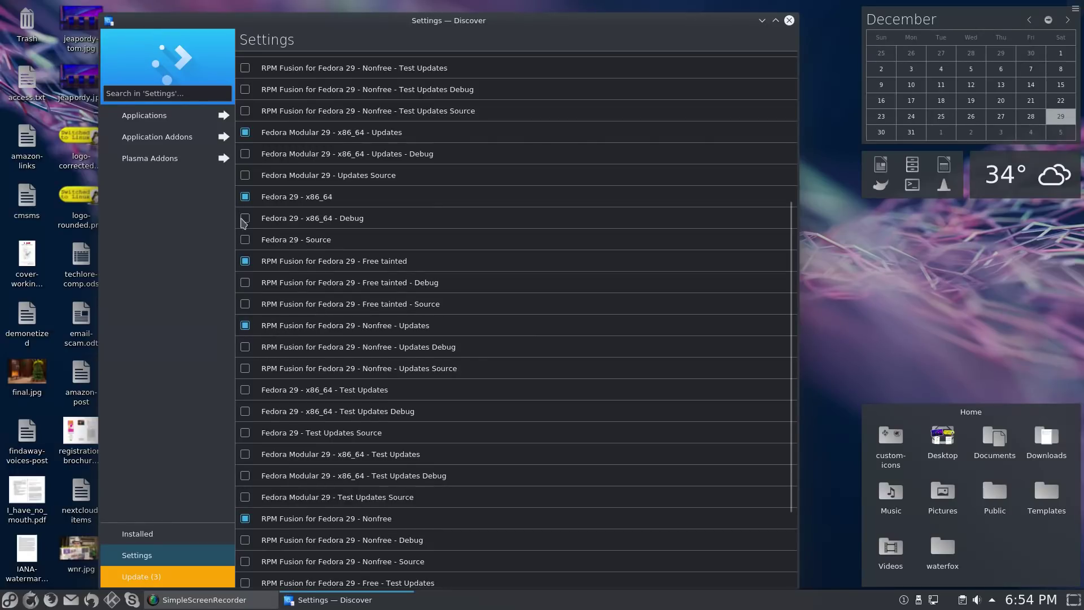
pyautogui.scroll(-3, 649, 240)
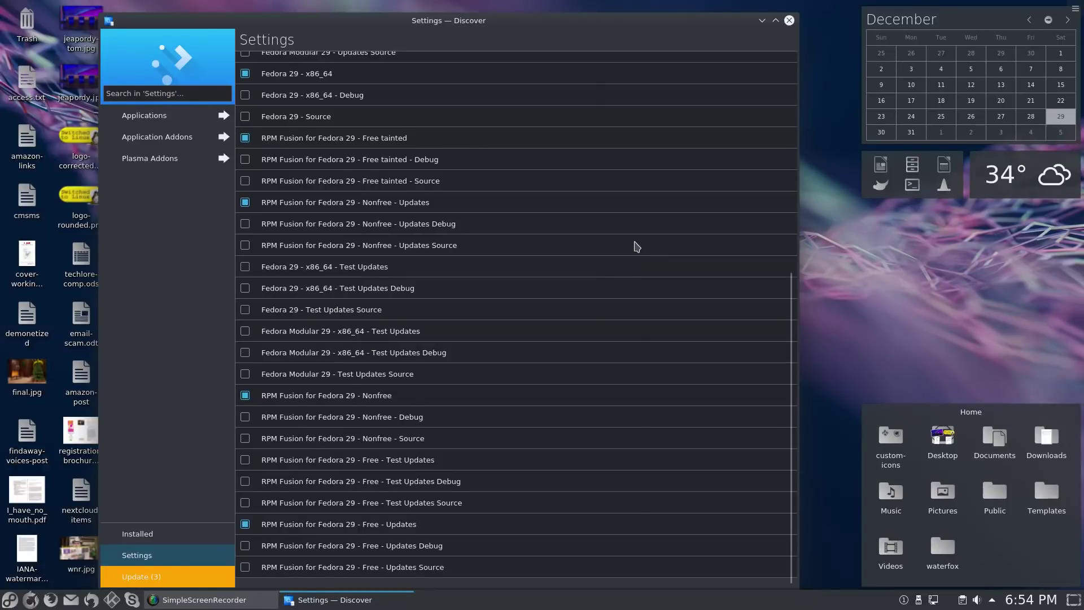
pyautogui.scroll(10, 635, 245)
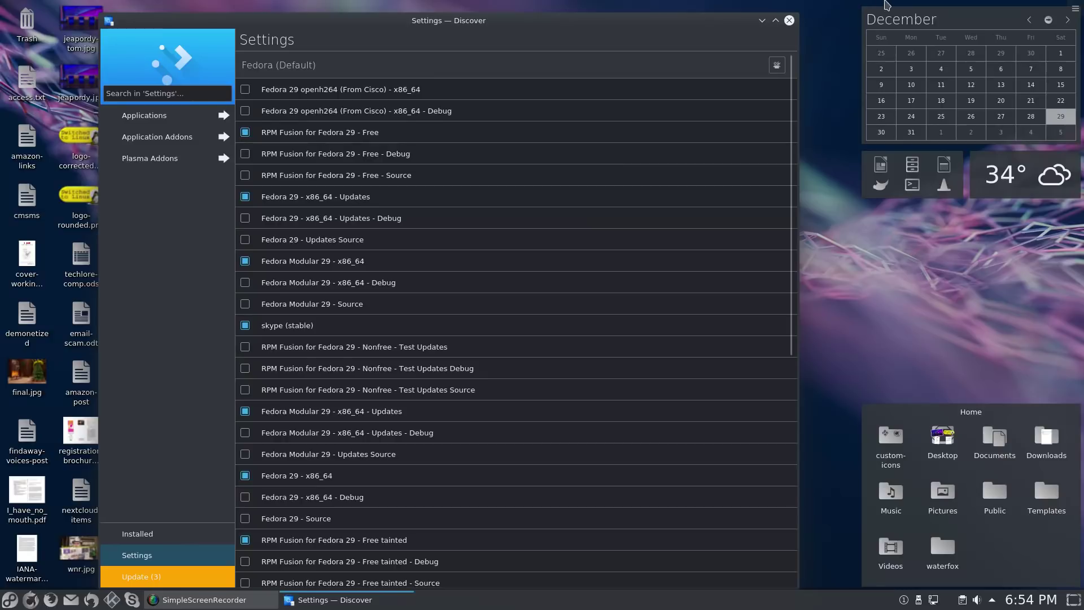
pyautogui.click(789, 22)
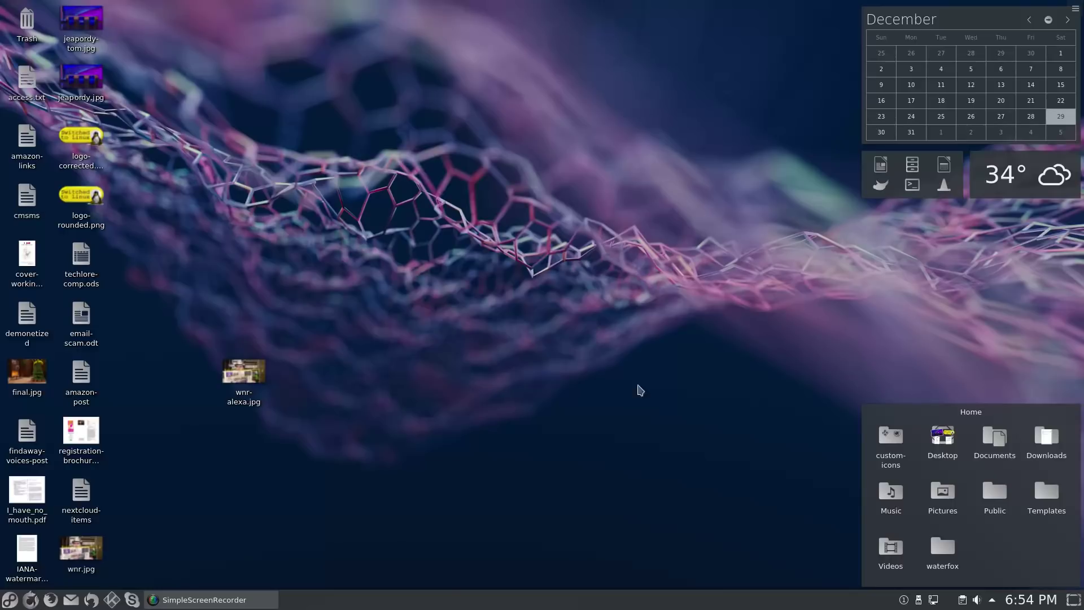
# - Launch GIMP from the desktop
pyautogui.click(880, 185)
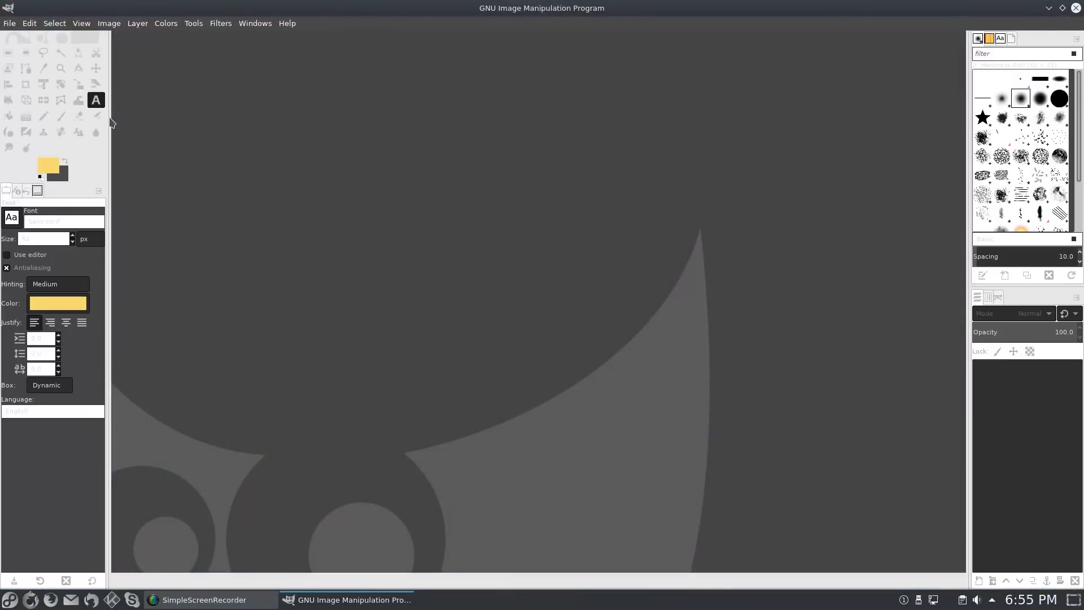
pyautogui.click(8, 22)
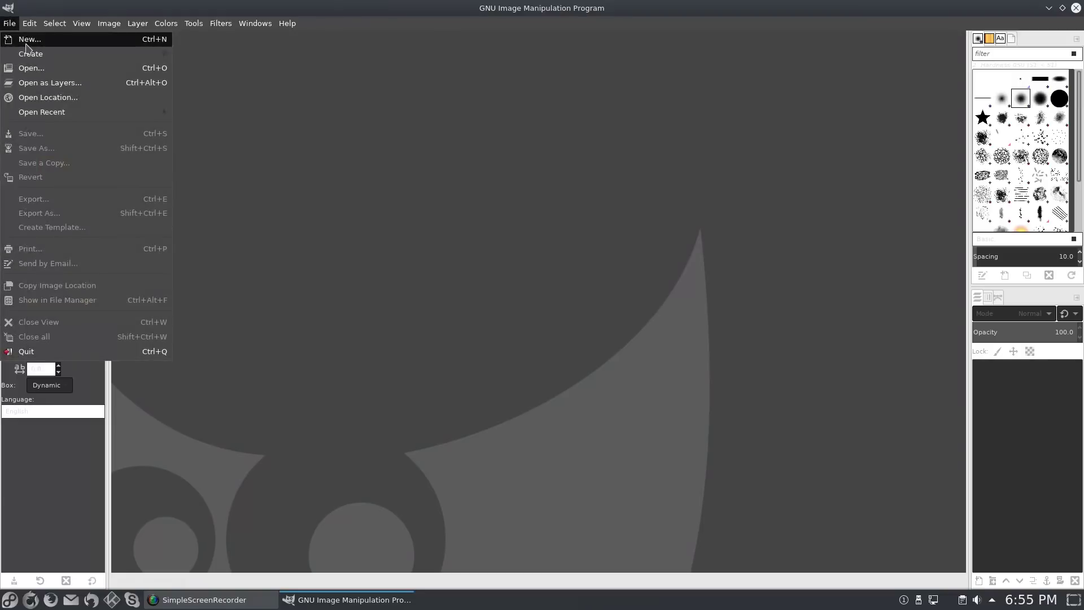
pyautogui.moveTo(71, 57)
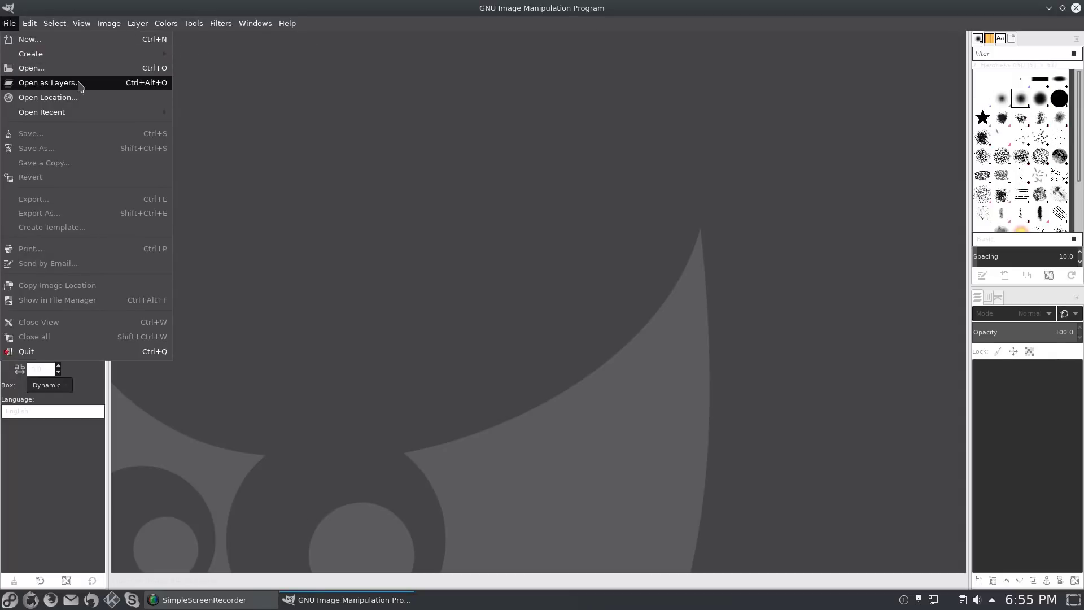
pyautogui.click(80, 83)
pyautogui.click(500, 362)
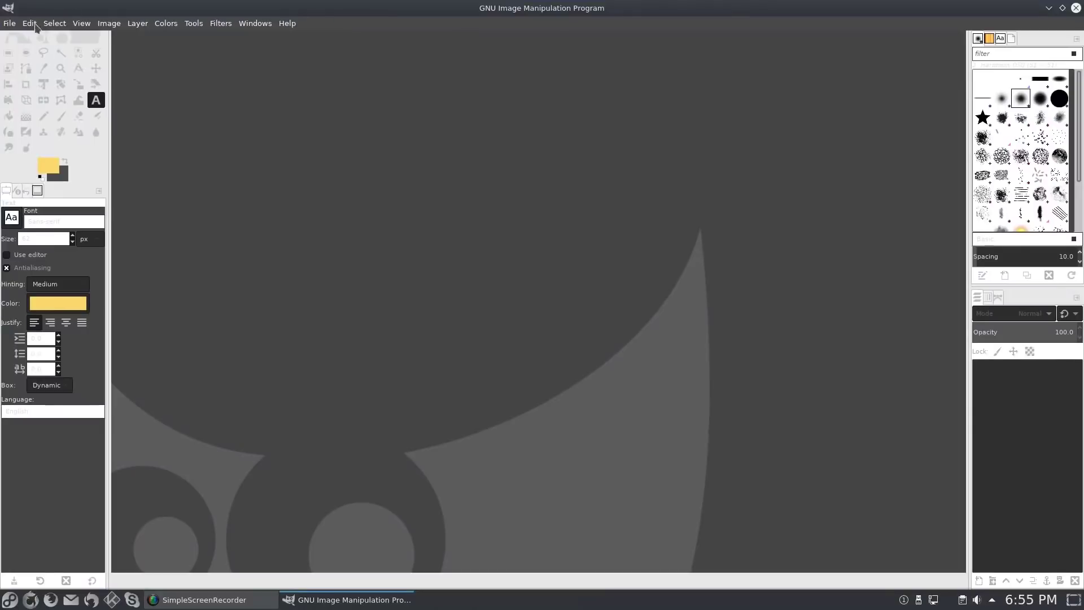
# - Create a new blank 1920x1080 image with the dark gray background fill
pyautogui.click(9, 23)
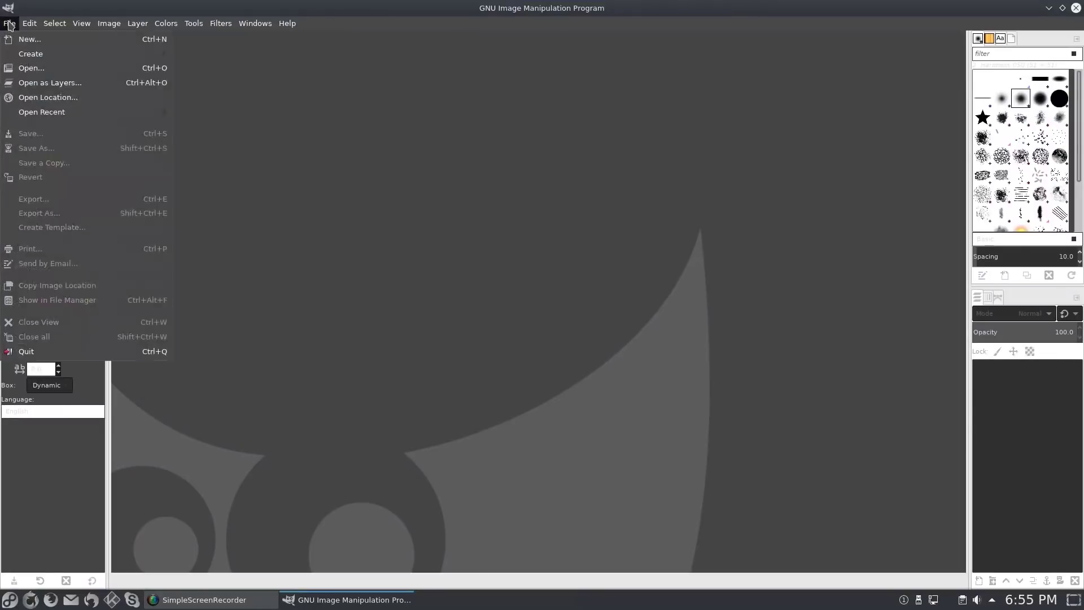
pyautogui.click(30, 40)
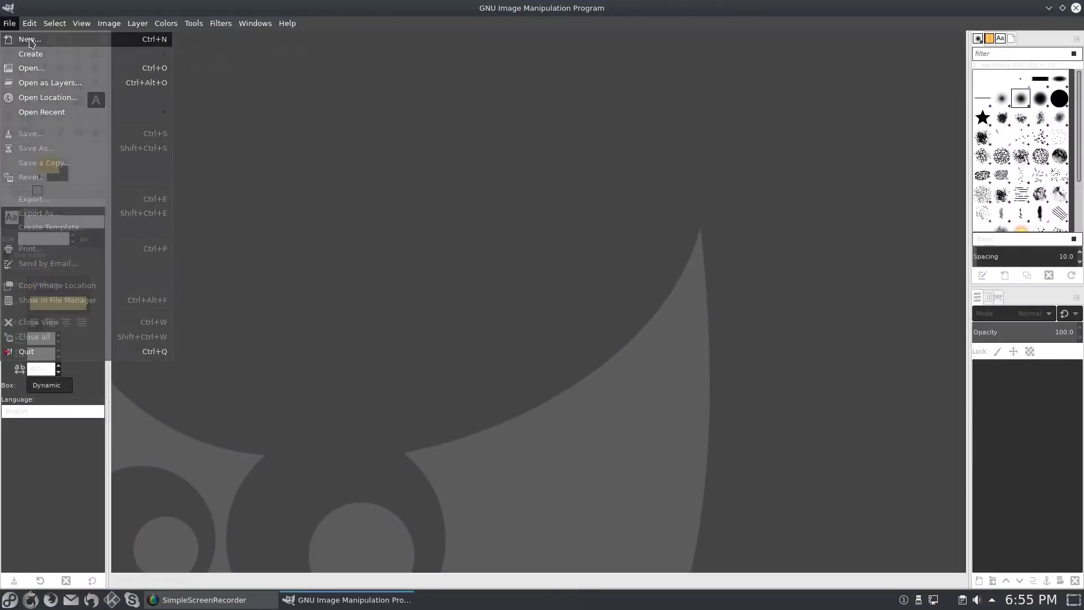
pyautogui.click(151, 154)
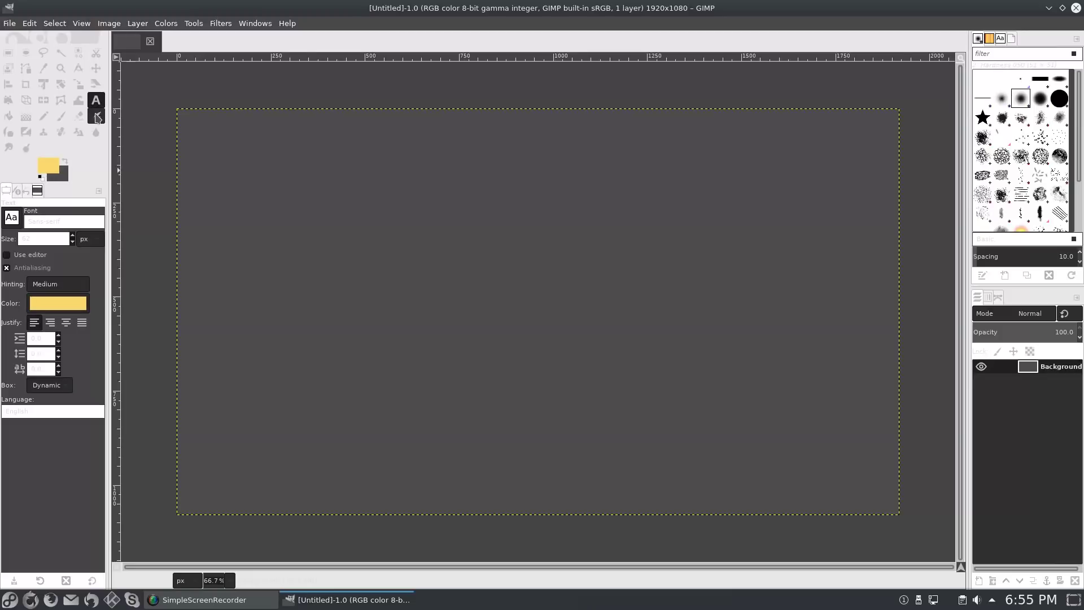
# - Add the text "THis is some text" on the canvas, left of its center, with the Text tool
pyautogui.click(97, 117)
pyautogui.click(96, 100)
pyautogui.click(354, 277)
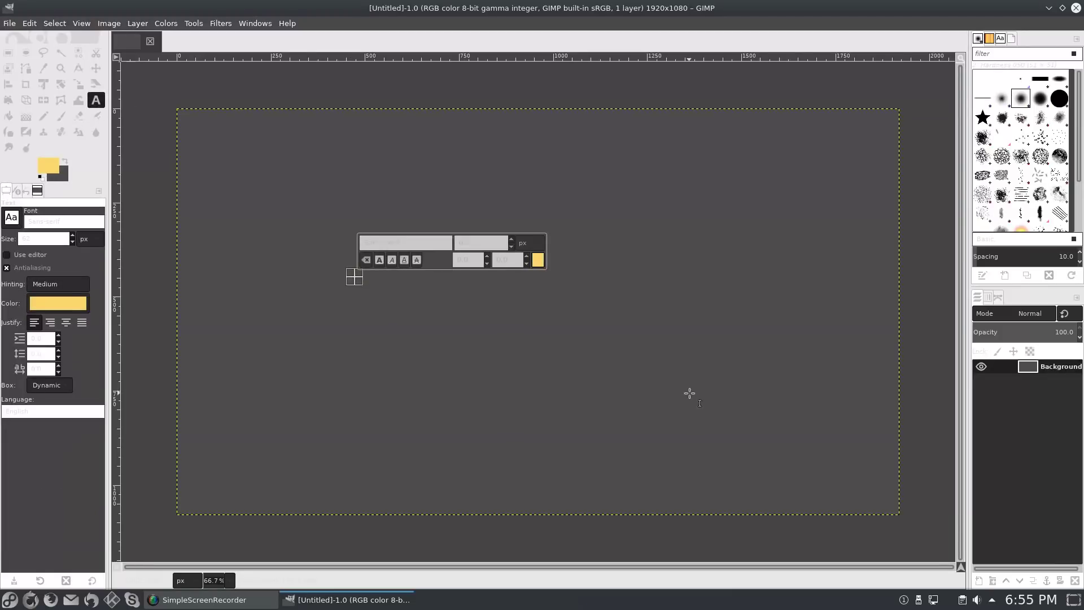
pyautogui.write('THis is some')
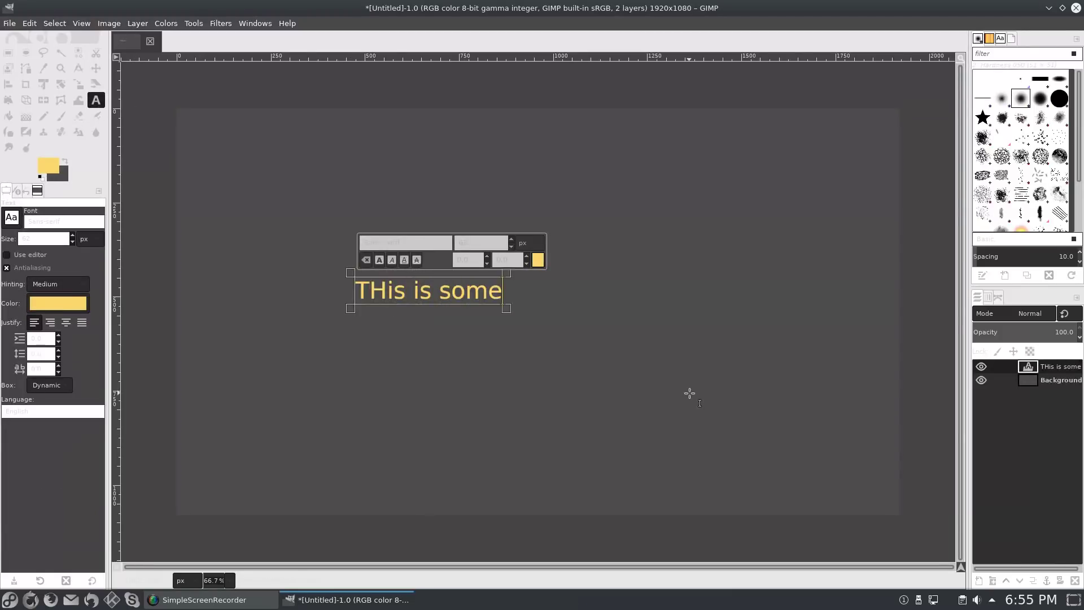
pyautogui.write(' text')
# - Select all words of the "THis is some text" layer and make them bold
pyautogui.hotkey('ctrl', 'shift', 'Left')
pyautogui.hotkey('ctrl', 'shift', 'Left')
pyautogui.hotkey('ctrl', 'shift', 'Left')
pyautogui.hotkey('ctrl', 'shift', 'Left')
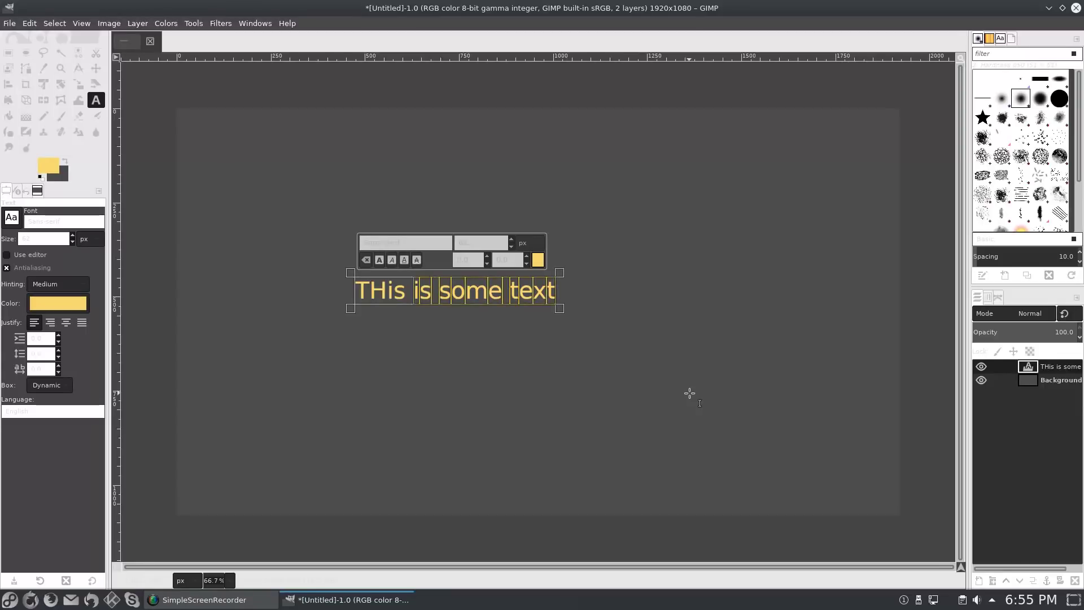
pyautogui.click(379, 259)
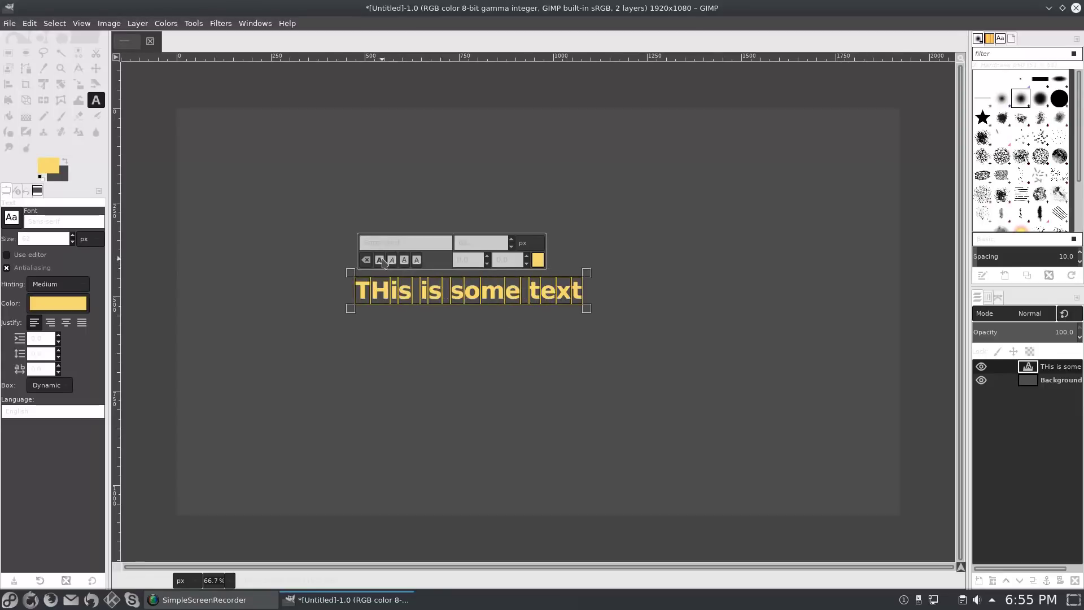
# - Increase the font size of the selected "THis is some text" in several increments
pyautogui.click(511, 240)
pyautogui.click(513, 240)
pyautogui.click(515, 244)
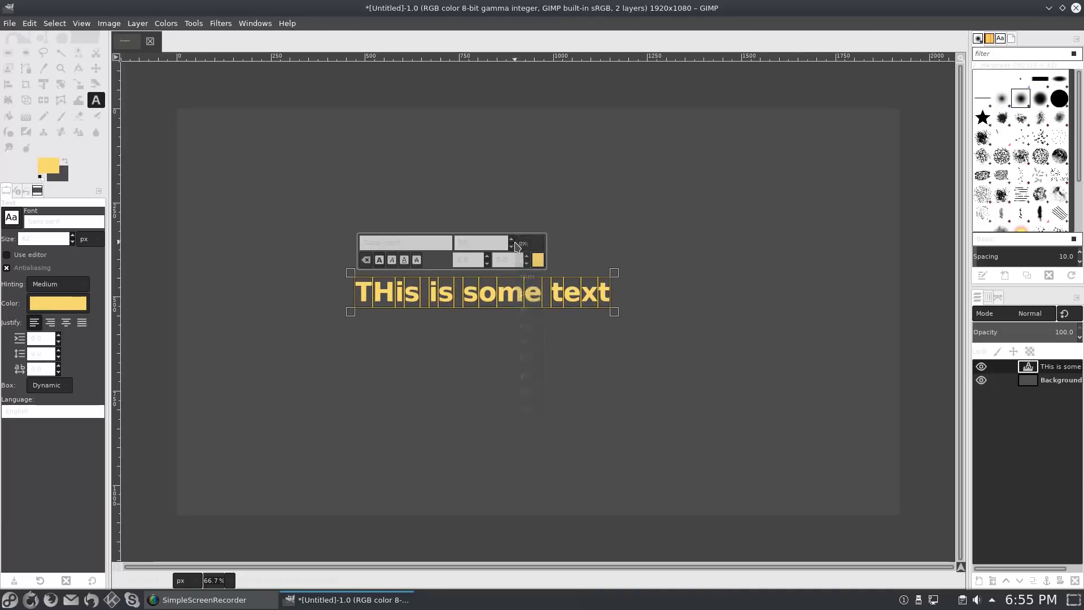
pyautogui.click(513, 242)
pyautogui.click(512, 241)
pyautogui.click(513, 241)
pyautogui.click(513, 241)
pyautogui.click(513, 241)
pyautogui.click(512, 241)
# - Apply the Add Bevel filter directly to the text layer, with Work on copy disabled and a near-maximum thickness
pyautogui.click(220, 24)
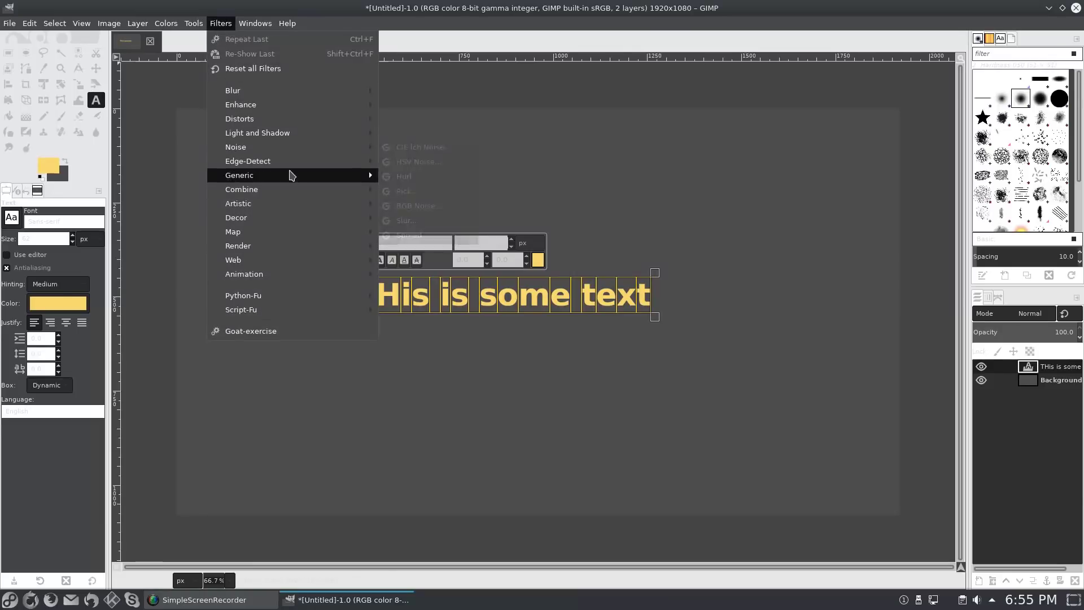
pyautogui.moveTo(317, 219)
pyautogui.click(418, 219)
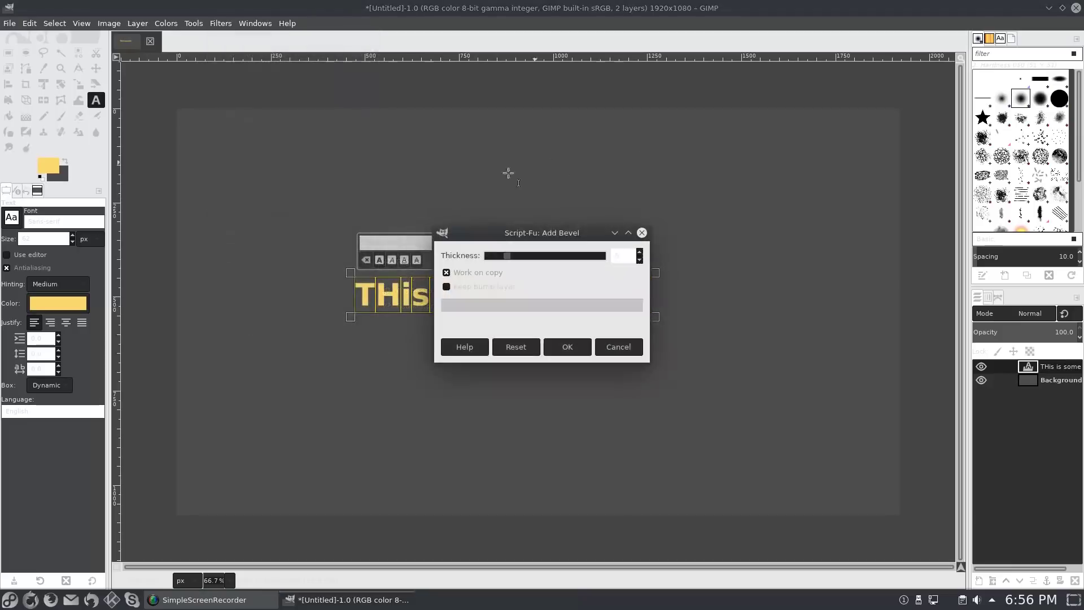
pyautogui.click(476, 273)
pyautogui.moveTo(506, 257); pyautogui.dragTo(601, 257)
pyautogui.click(619, 347)
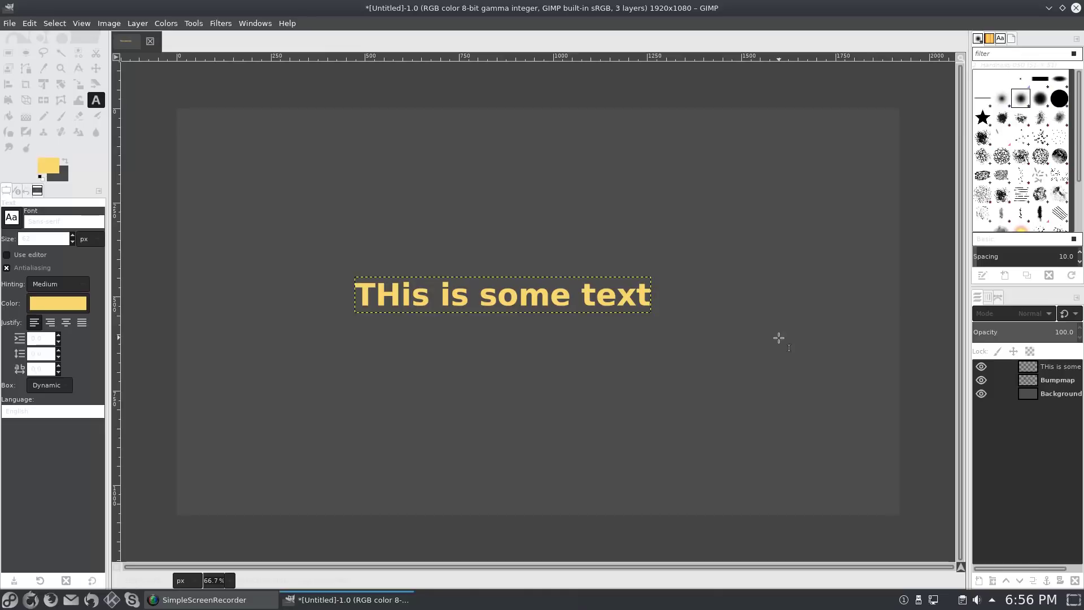
pyautogui.hotkey('ctrl', 'f')
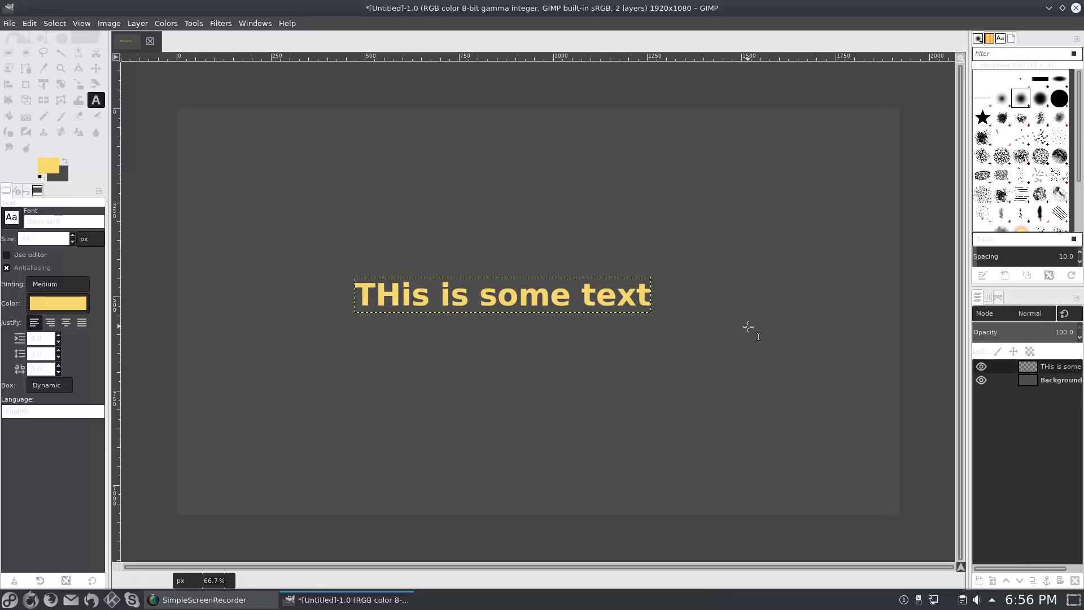
# - Quit GIMP and discard the unsaved changes to the untitled image
pyautogui.click(1075, 8)
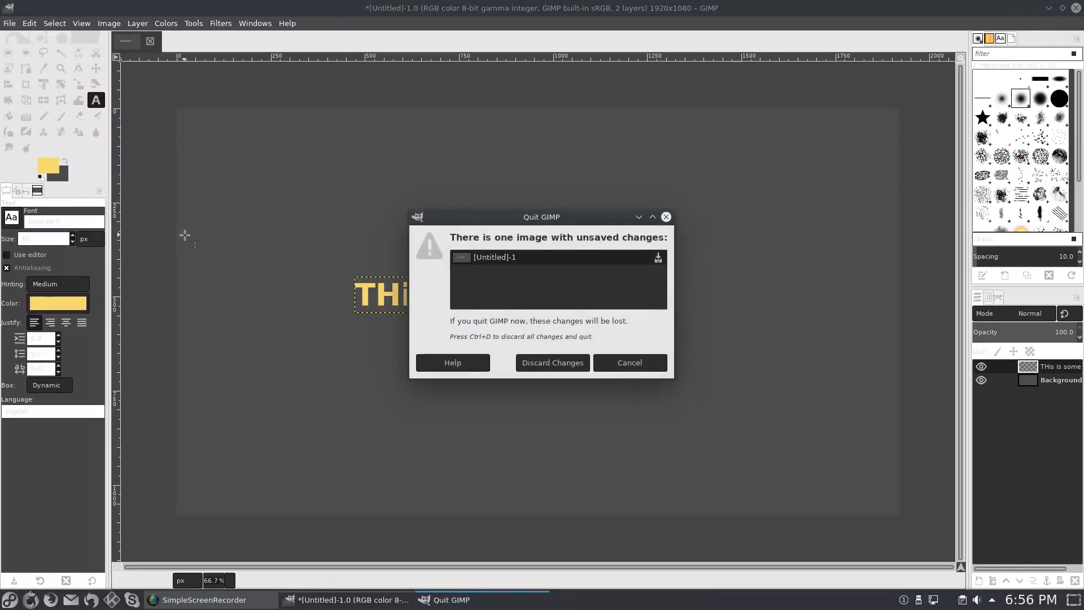
pyautogui.click(564, 364)
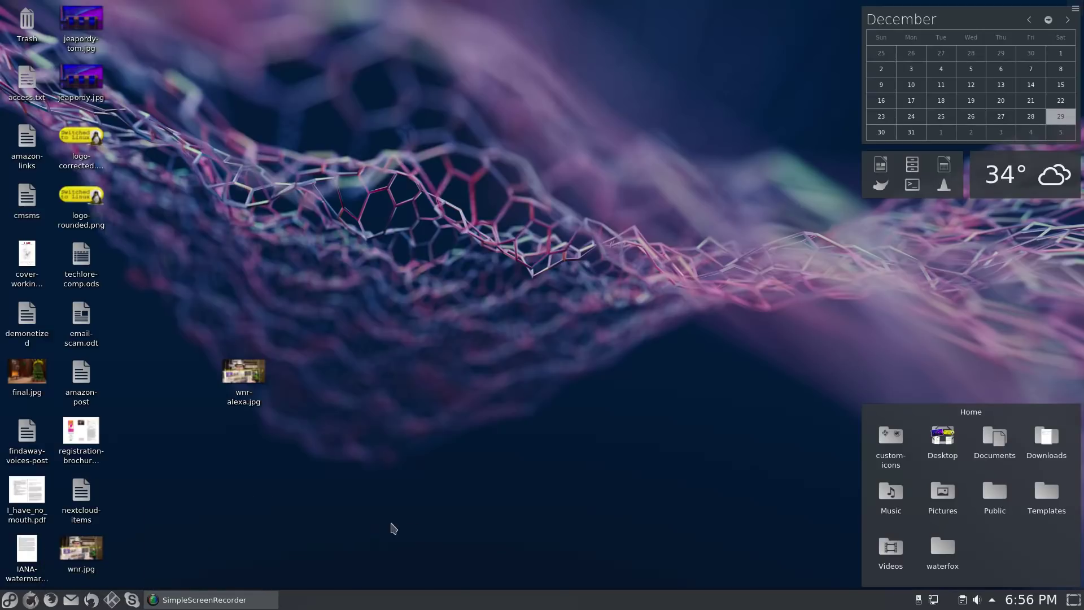
# - Examine the audio devices and applications in the Plasma audio volume applet, and close it
pyautogui.moveTo(168, 584)
pyautogui.click(977, 600)
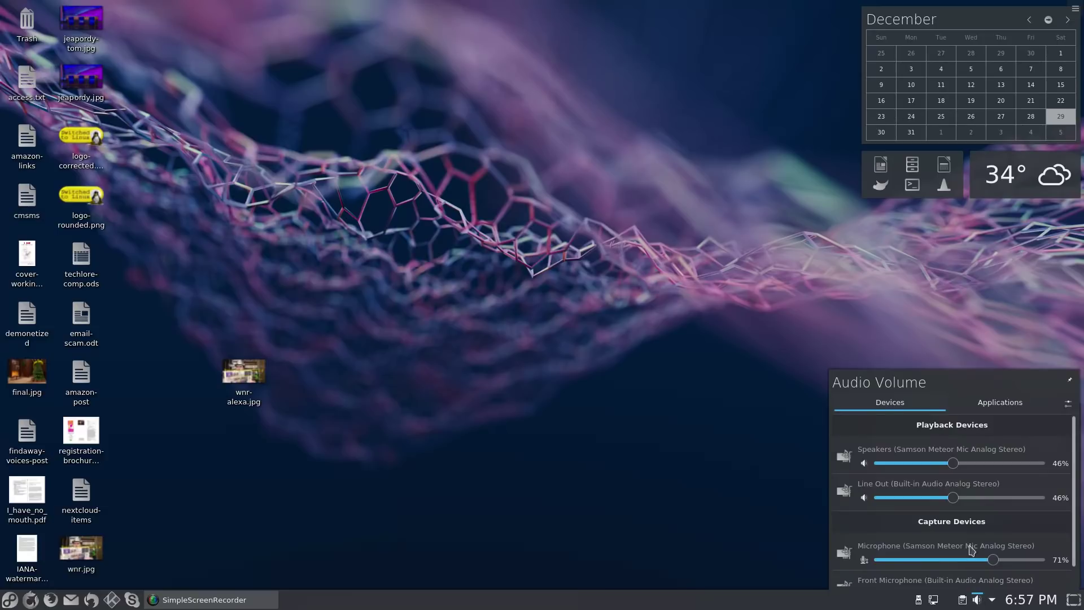
pyautogui.click(1019, 406)
pyautogui.click(890, 402)
pyautogui.scroll(-1, 970, 496)
pyautogui.click(977, 599)
# - Open the Audio Volume configuration, examine its output and input devices, and close it without changes
pyautogui.rightClick(978, 600)
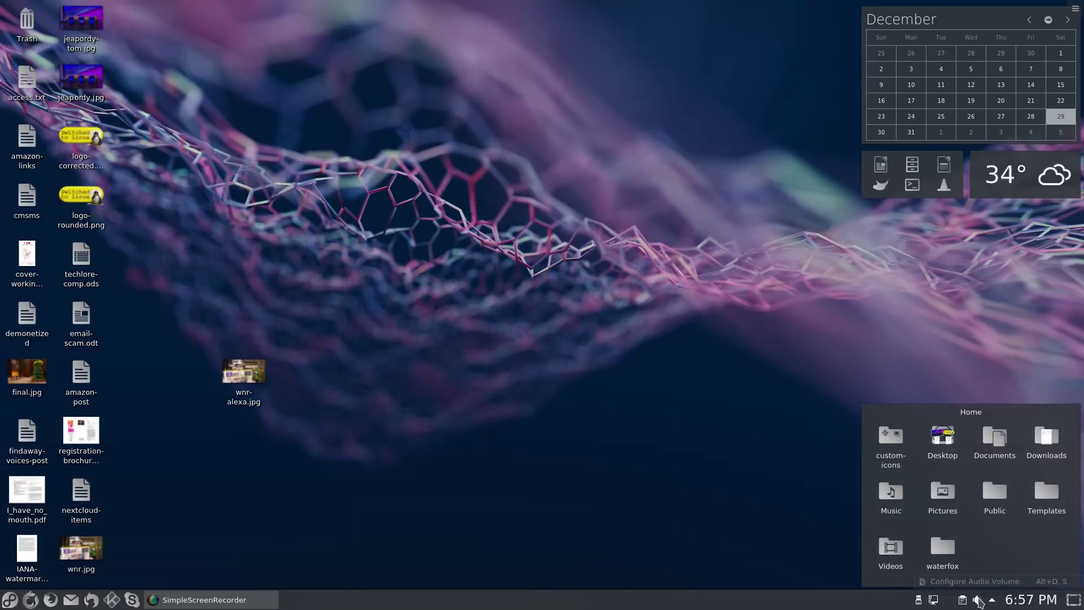
pyautogui.click(969, 581)
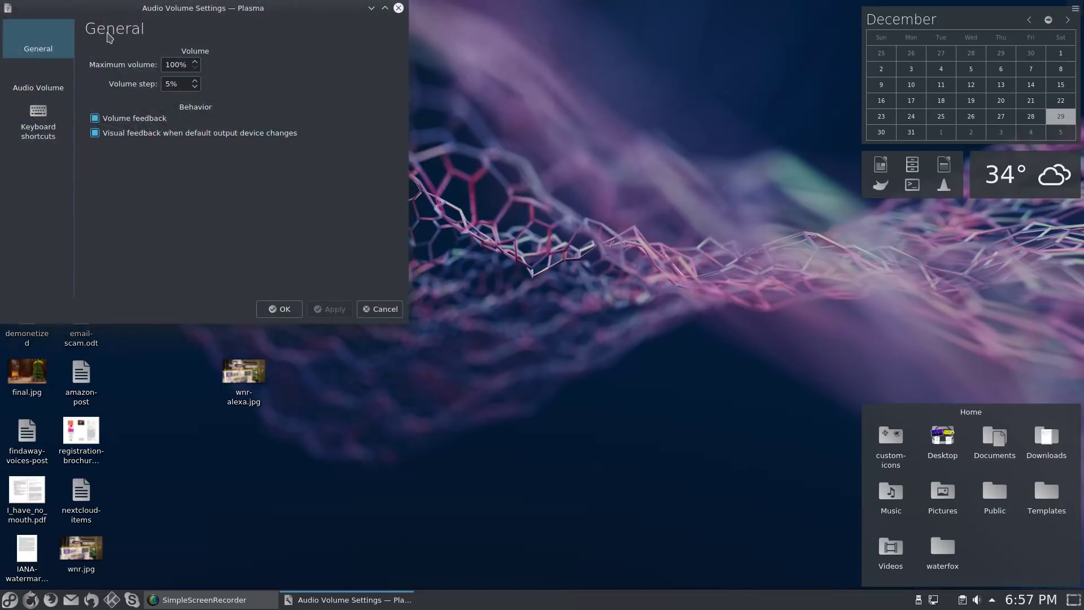
pyautogui.click(374, 185)
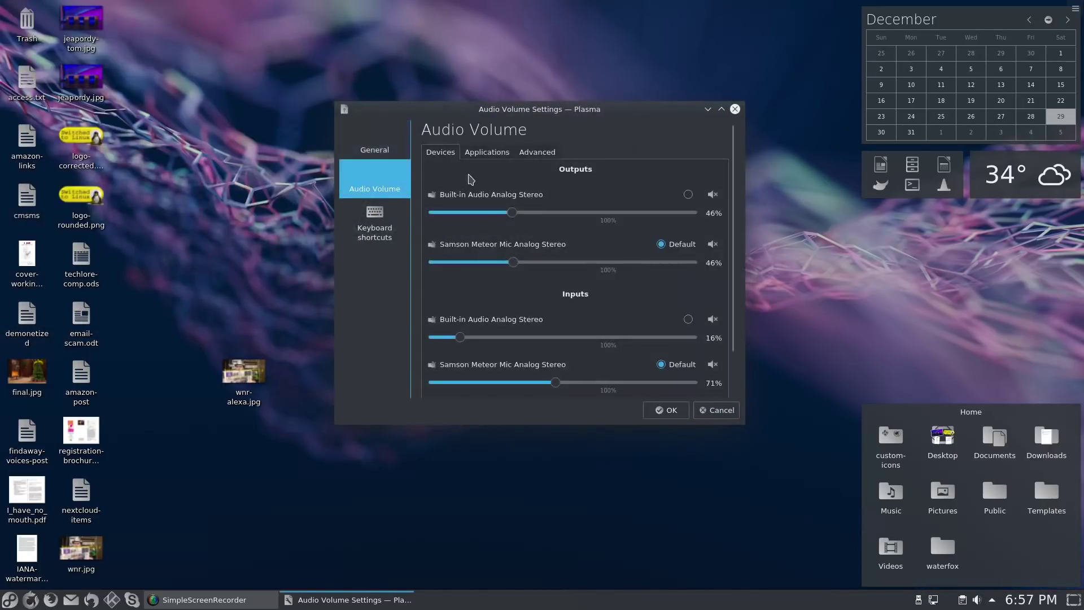
pyautogui.click(734, 109)
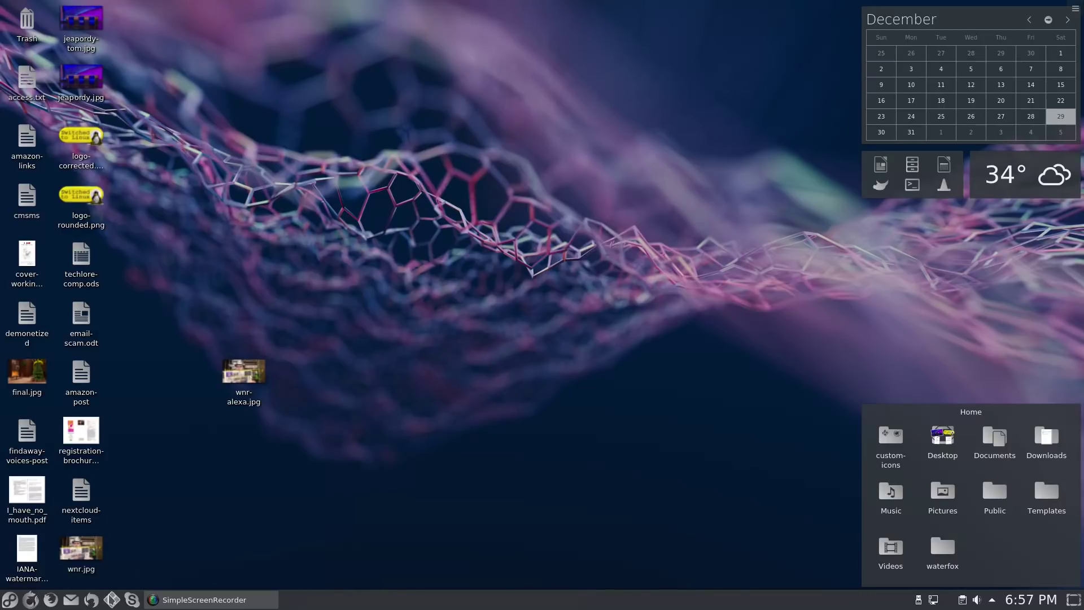
pyautogui.click(111, 600)
pyautogui.click(111, 601)
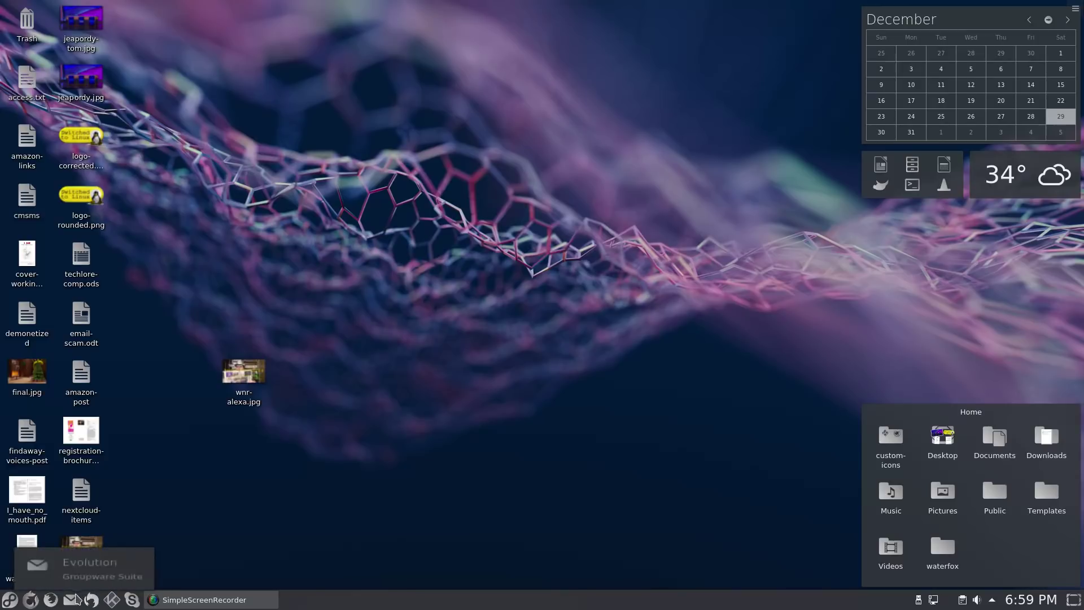
# - Browse the application launcher's full application list, looking into the Administration and Development categories
pyautogui.click(10, 602)
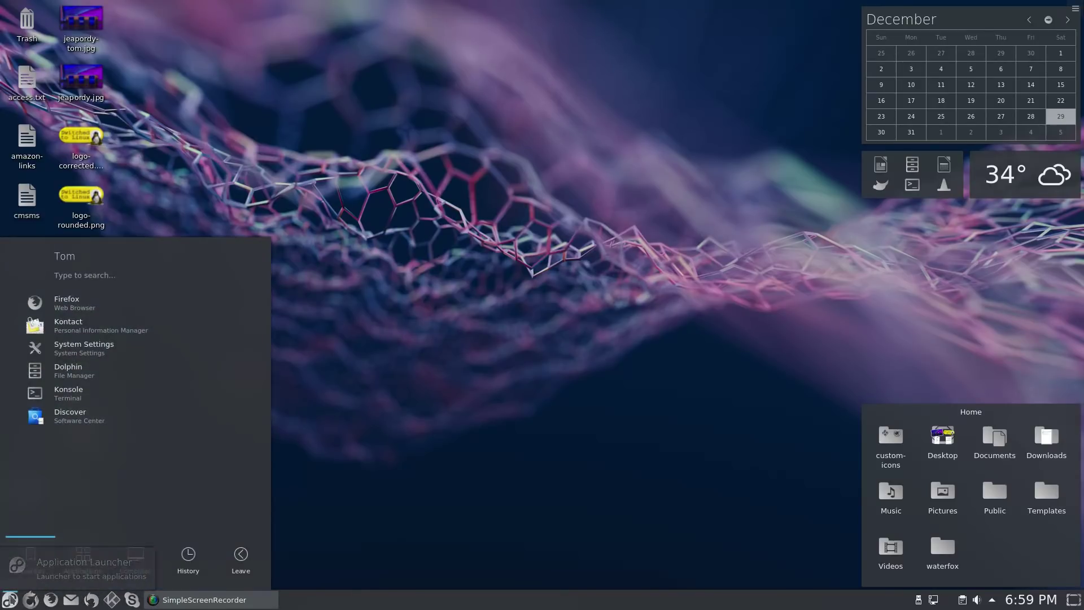
pyautogui.click(86, 557)
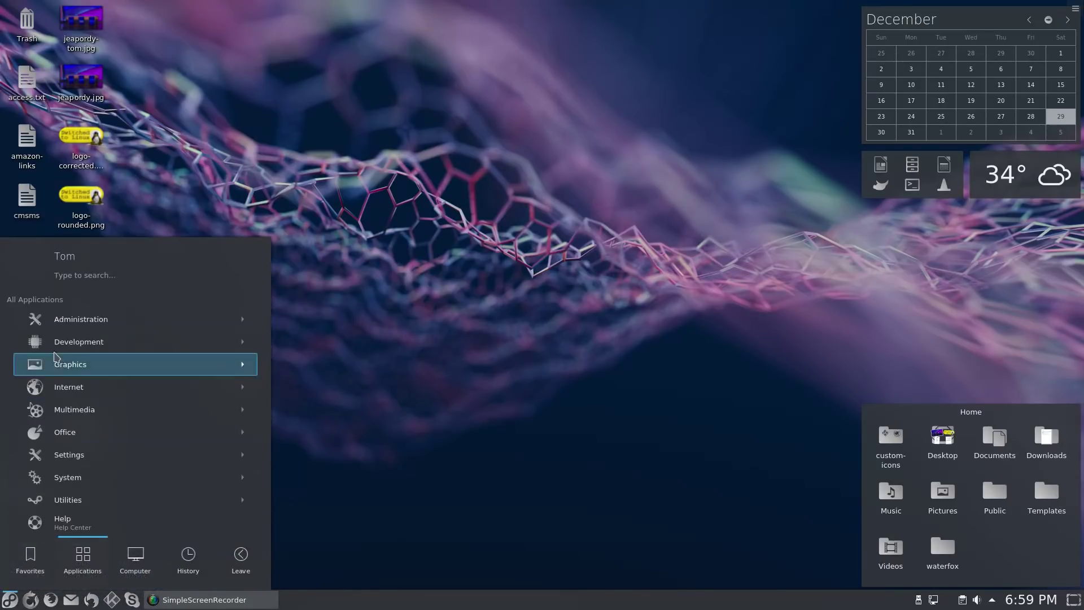
pyautogui.click(92, 320)
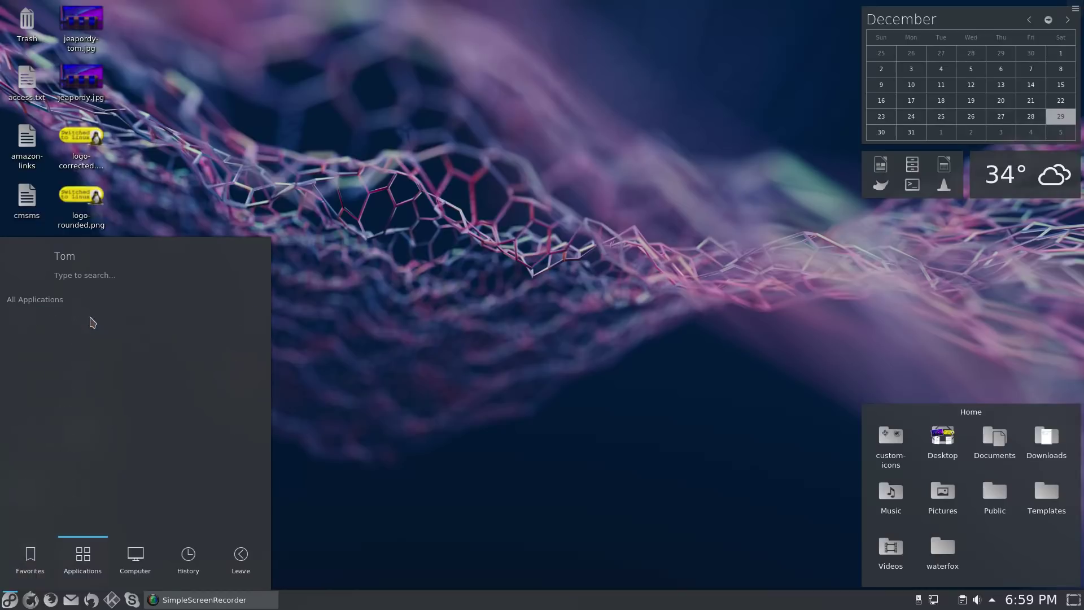
pyautogui.click(31, 299)
pyautogui.click(82, 343)
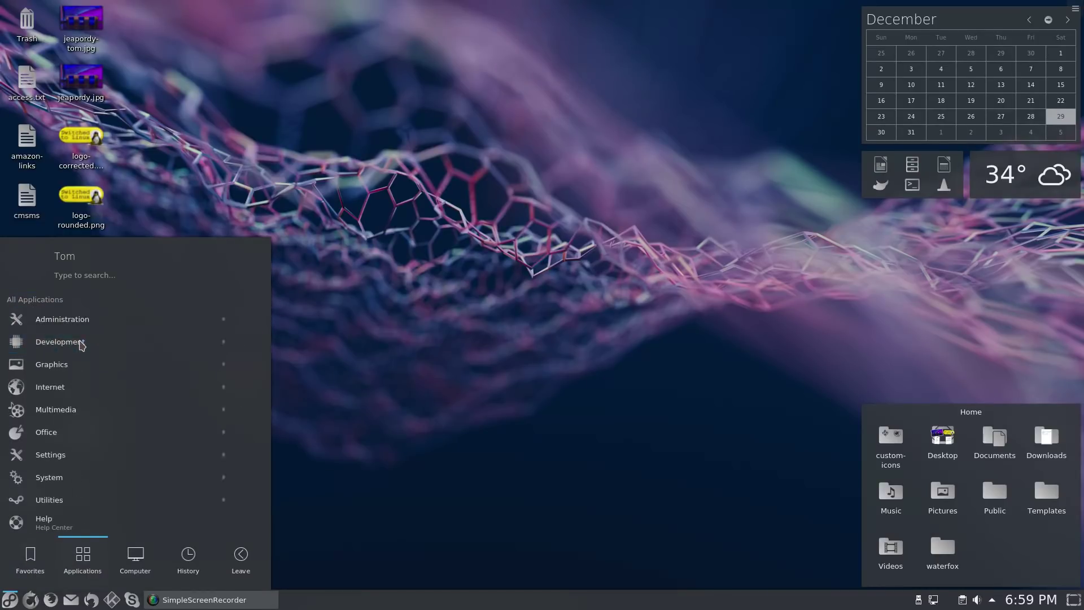
pyautogui.click(58, 312)
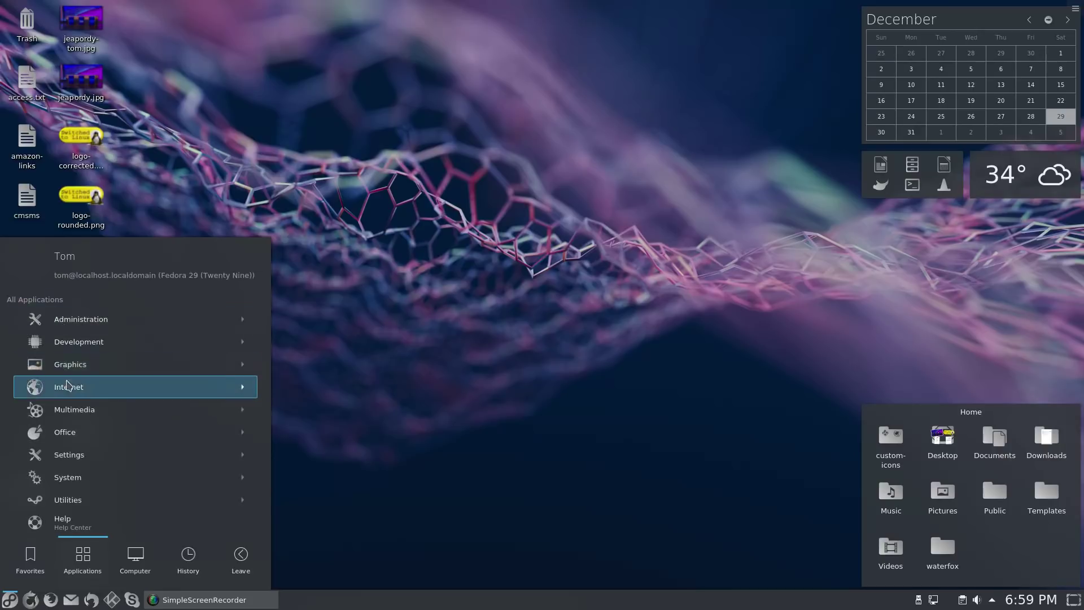
# - Examine the programs in the launcher's Graphics, Internet and Multimedia categories, and close the launcher
pyautogui.click(76, 364)
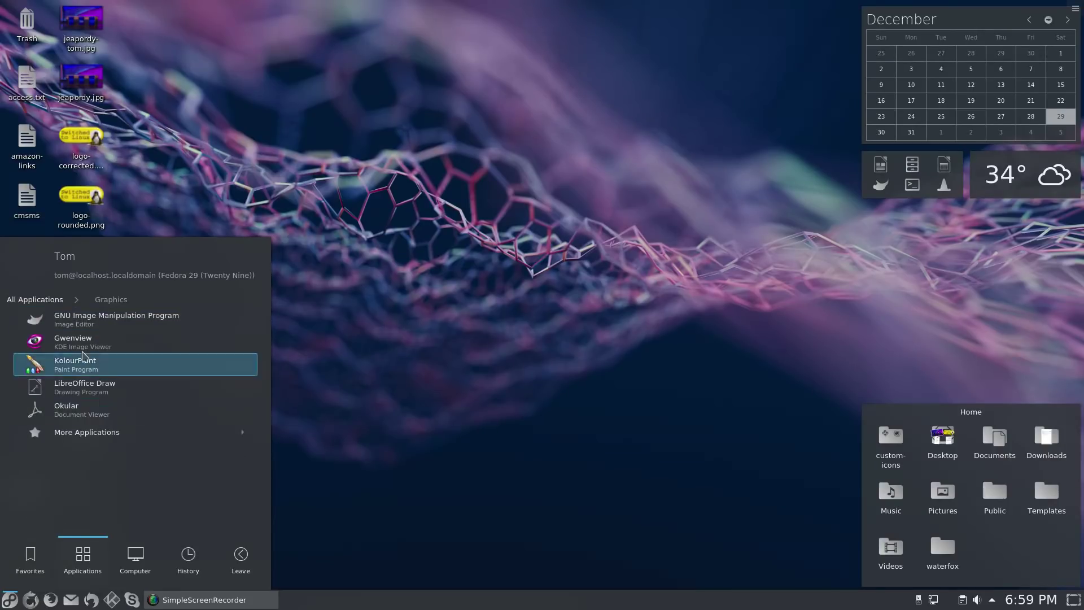
pyautogui.click(46, 301)
pyautogui.click(73, 390)
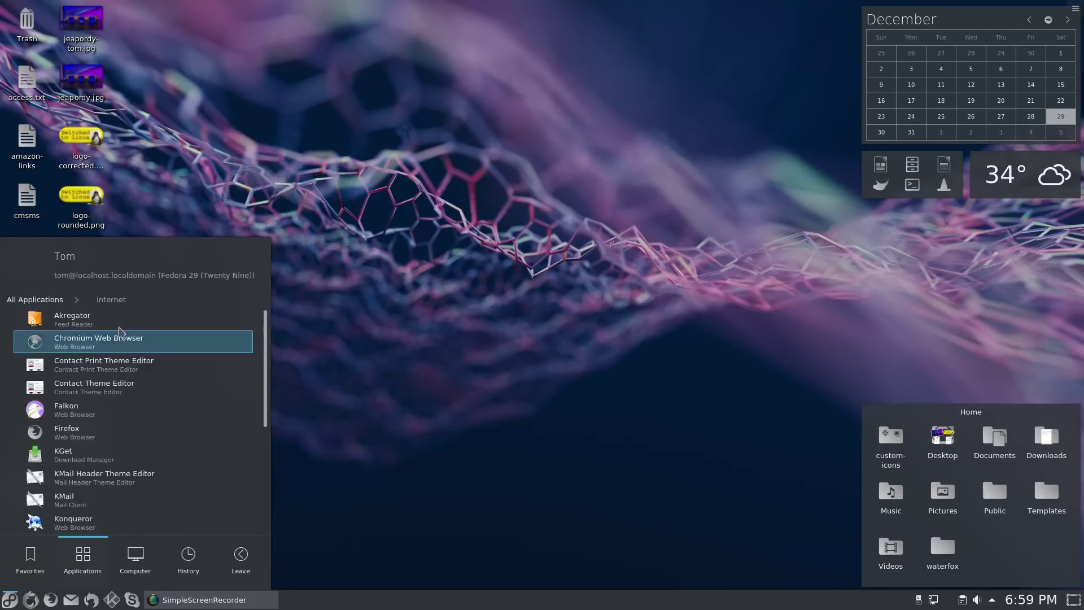
pyautogui.scroll(-5, 153, 415)
pyautogui.scroll(5, 154, 415)
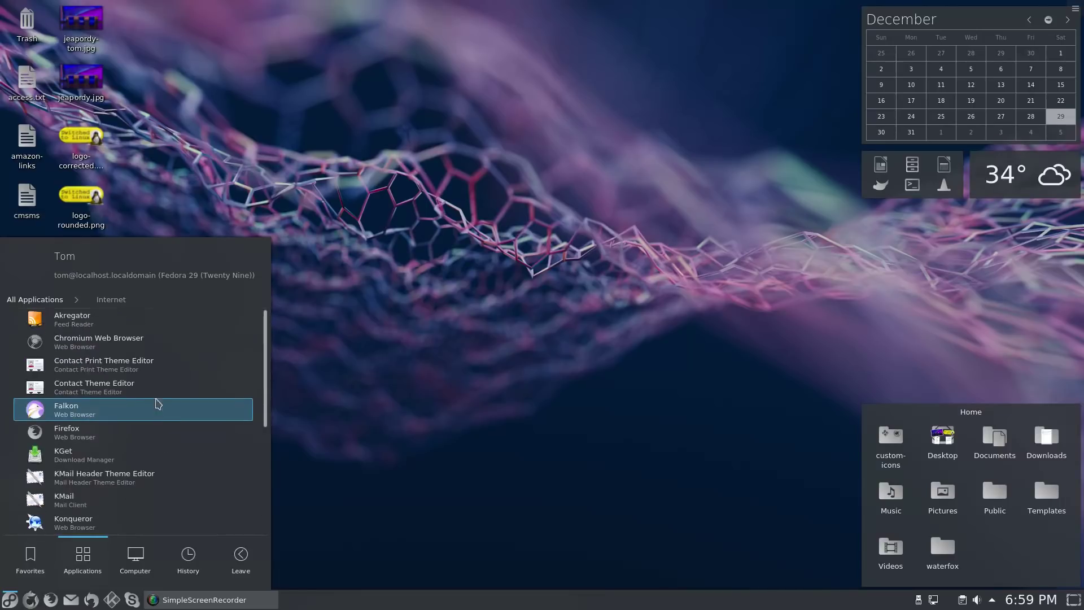
pyautogui.click(48, 299)
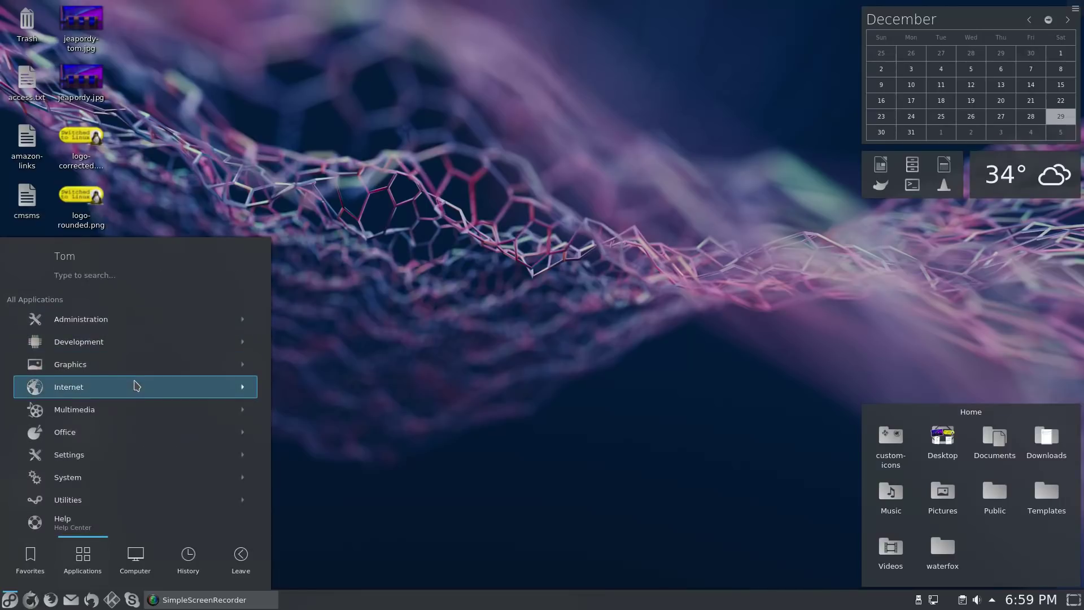
pyautogui.click(110, 409)
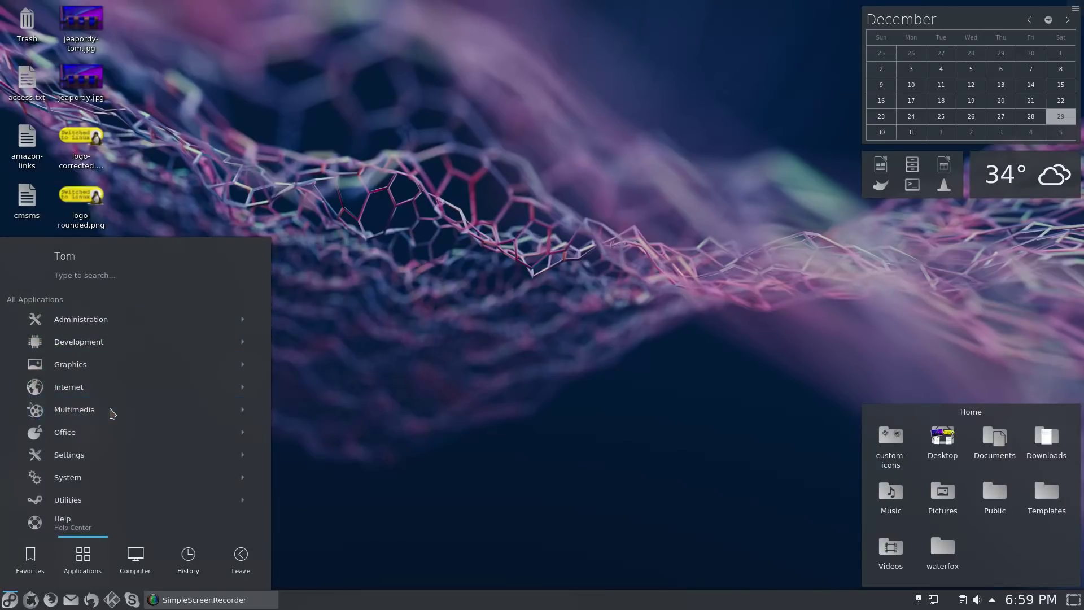
pyautogui.click(40, 300)
pyautogui.click(416, 378)
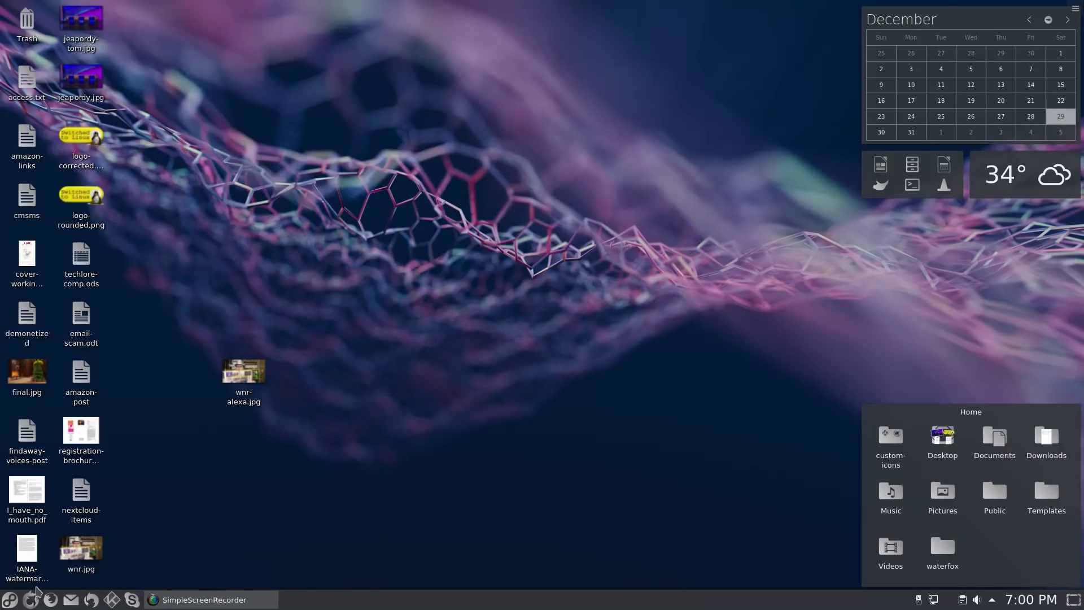
pyautogui.click(11, 599)
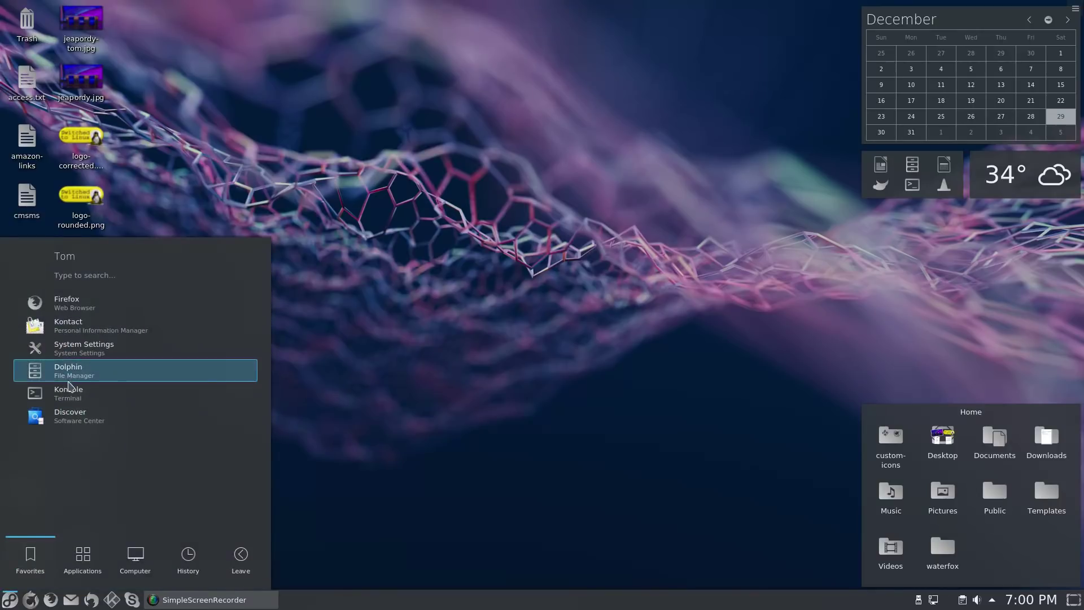
pyautogui.click(448, 427)
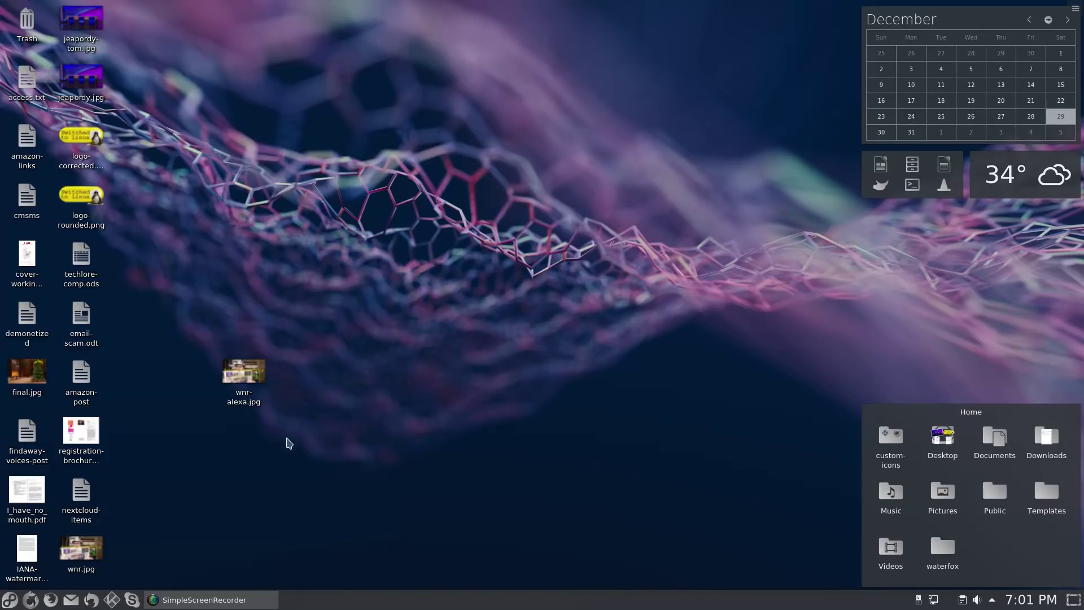
# - Open System Settings and examine the Look And Feel, Desktop Theme, Cursor Theme and Splash Screen options of the Workspace Theme
pyautogui.click(9, 600)
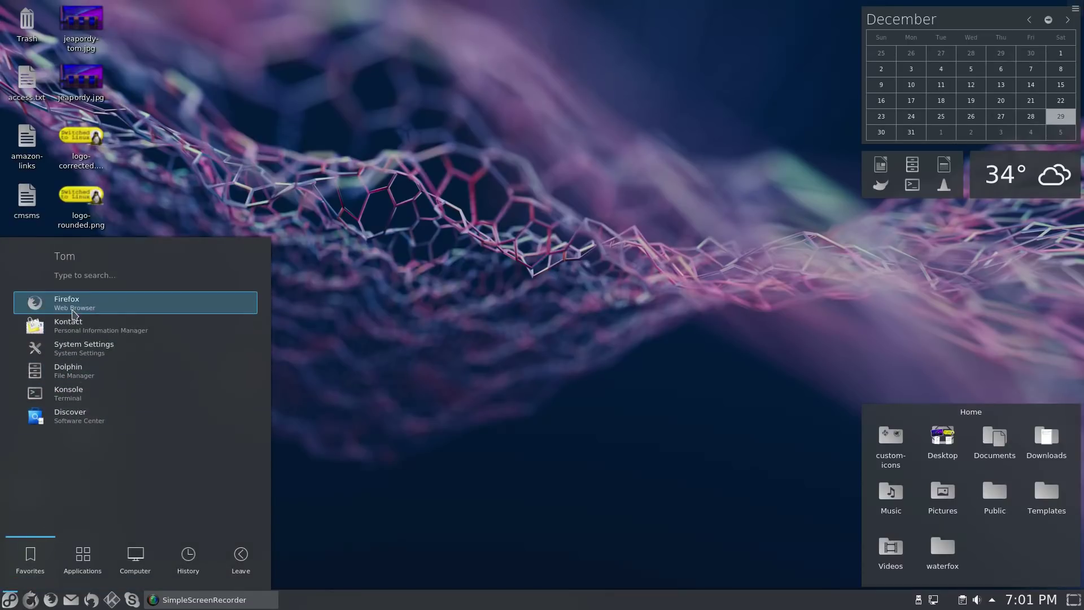
pyautogui.click(97, 350)
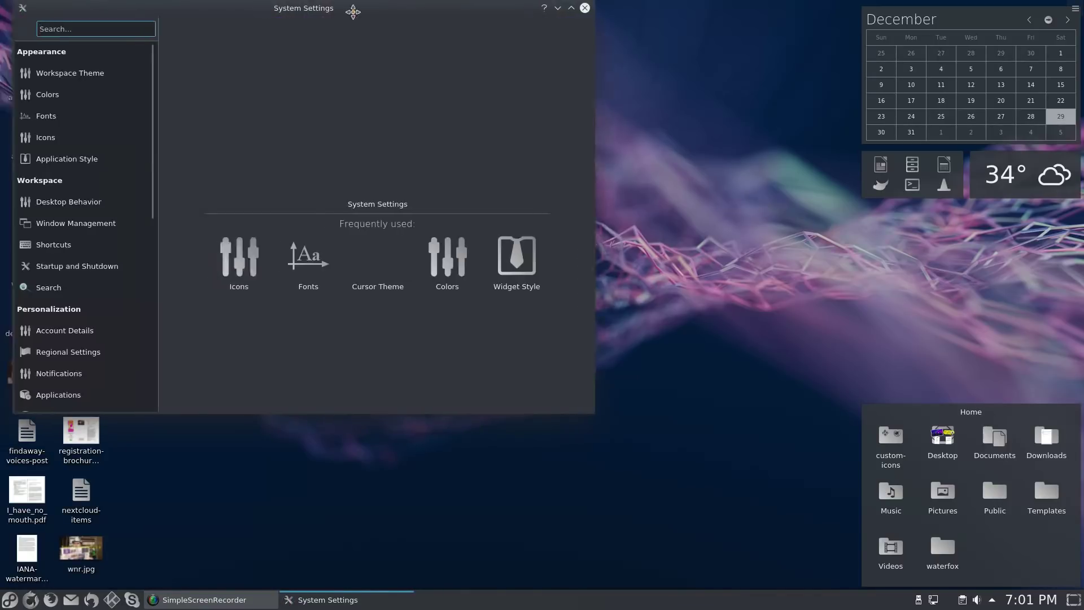
pyautogui.moveTo(326, 13); pyautogui.dragTo(533, 50)
pyautogui.click(281, 109)
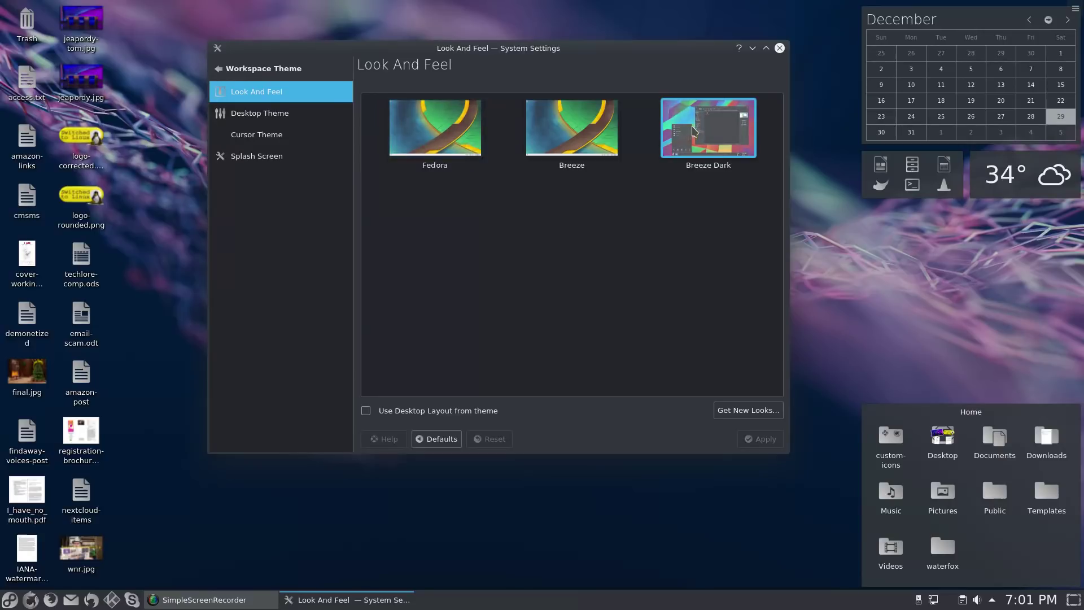
pyautogui.click(275, 109)
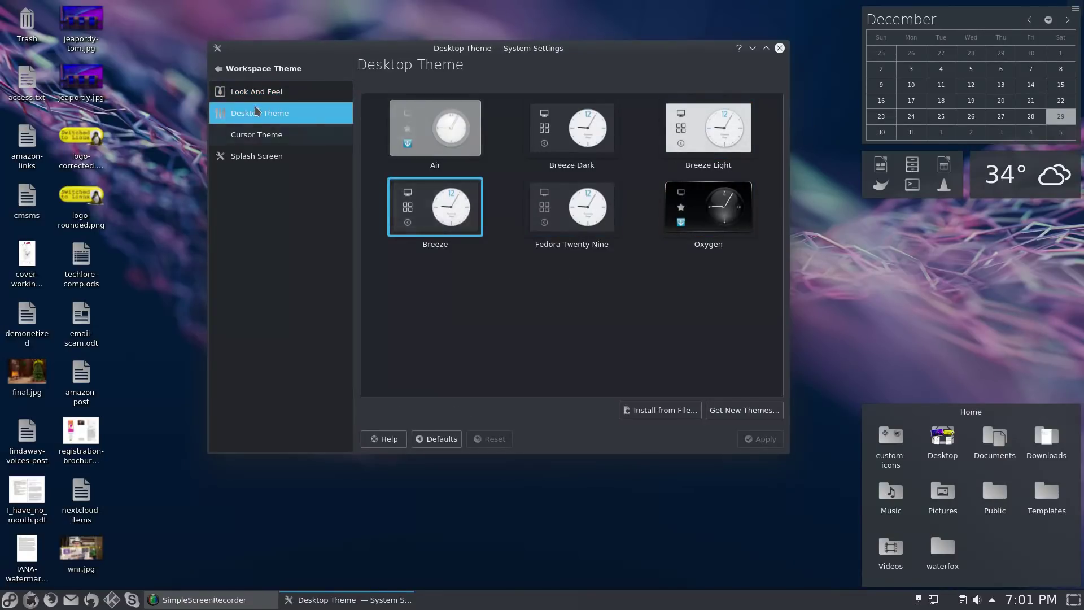
pyautogui.click(257, 139)
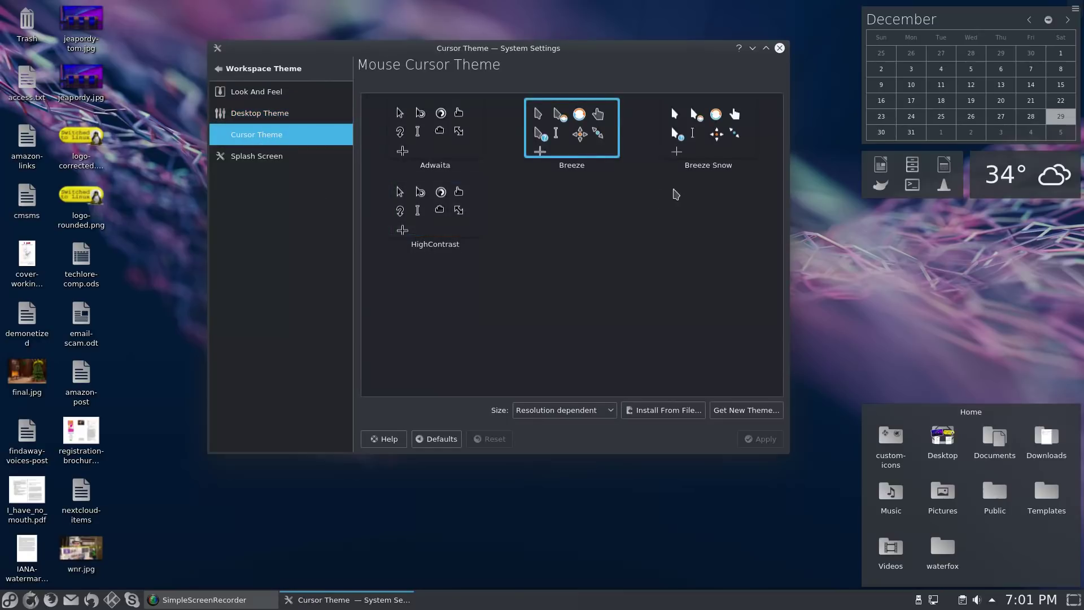
pyautogui.click(249, 157)
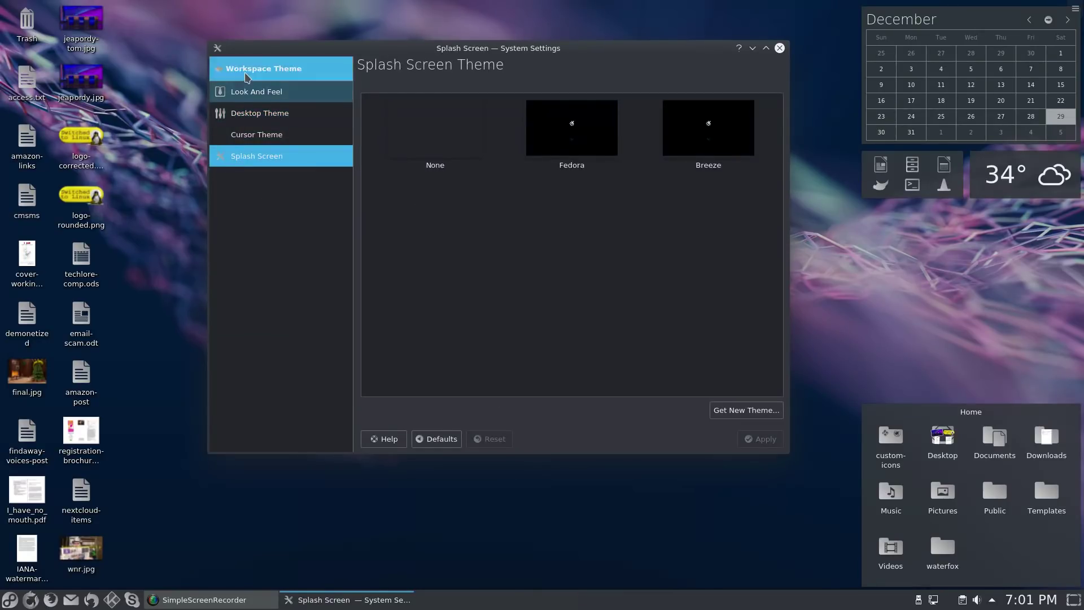
# - Examine the application color schemes and the icon themes, and close System Settings
pyautogui.click(249, 69)
pyautogui.click(254, 132)
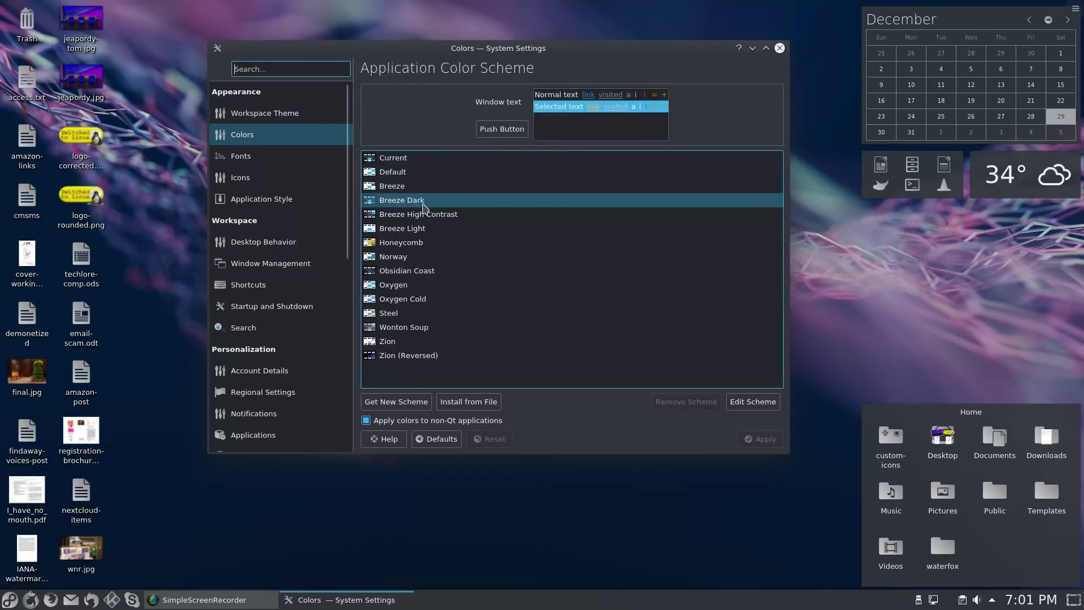
pyautogui.click(257, 170)
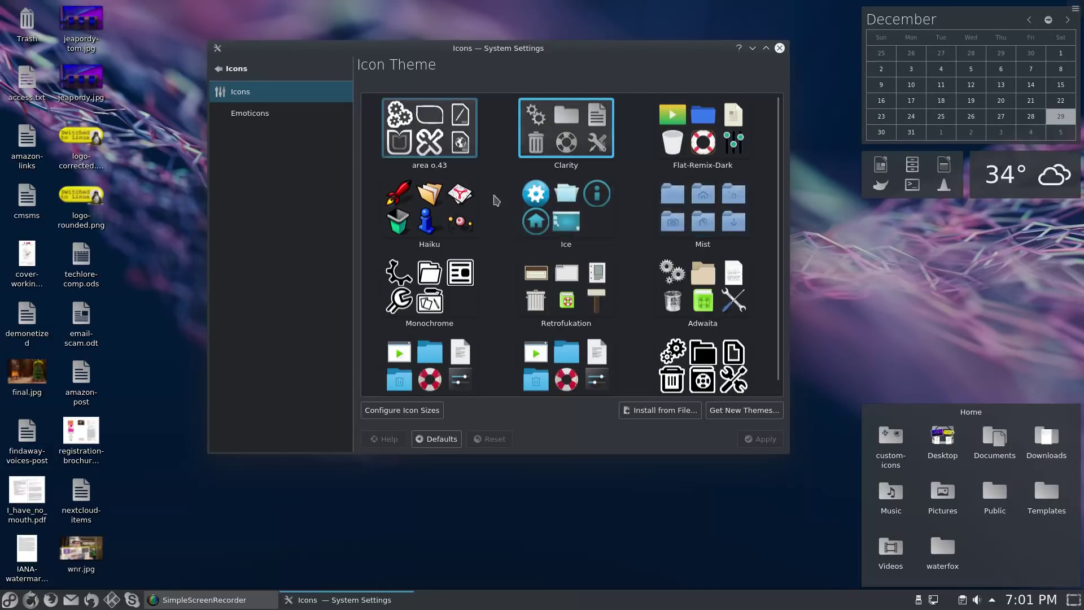
pyautogui.click(779, 48)
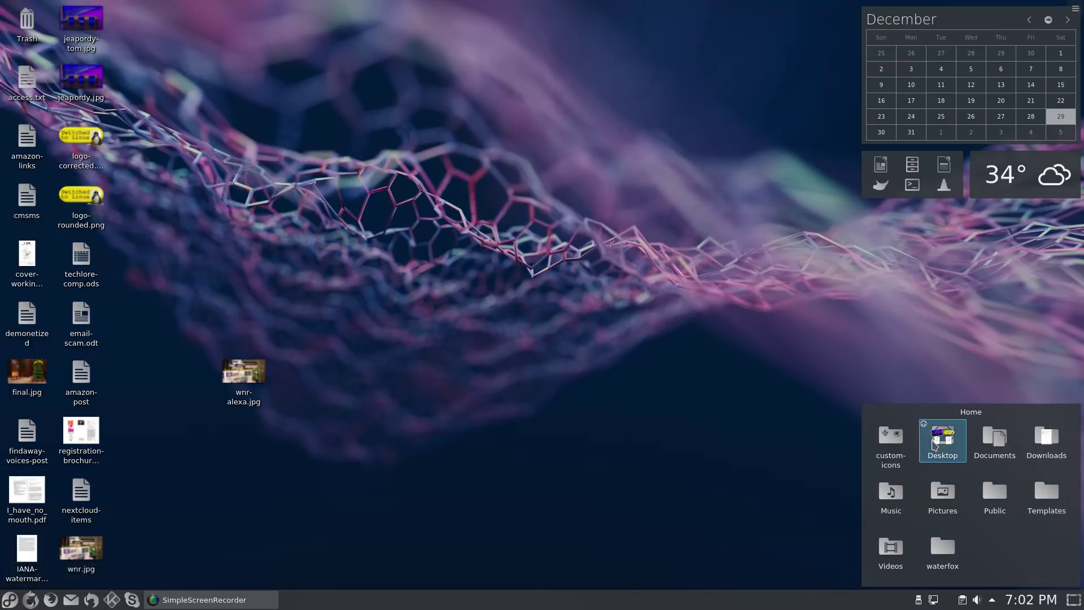
# - Examine the PNG icon files in the custom-icons folder of the home directory, and close the file manager
pyautogui.click(898, 449)
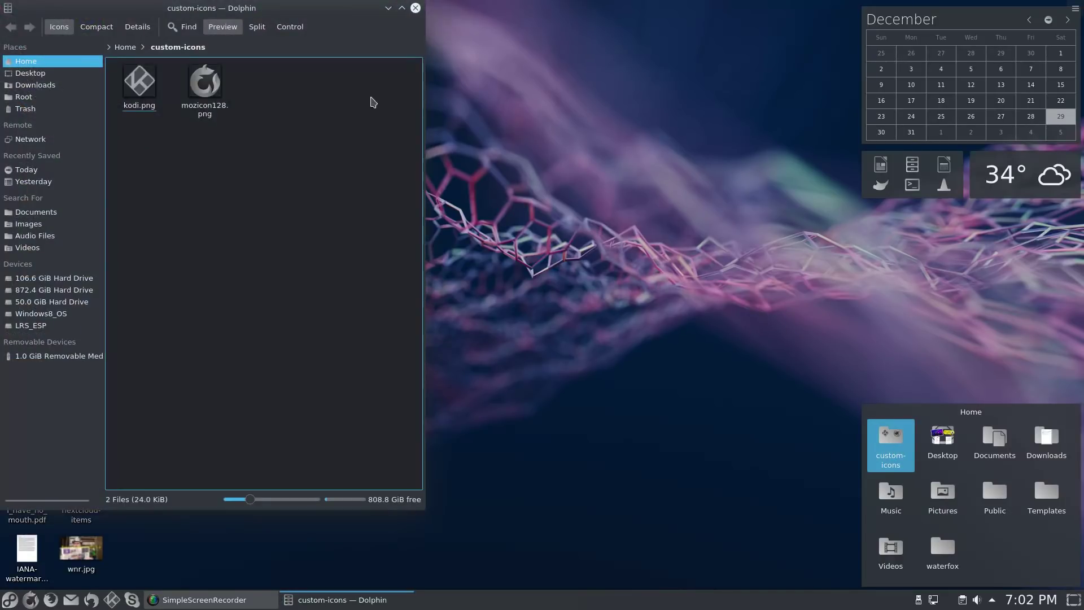
pyautogui.moveTo(334, 6); pyautogui.dragTo(542, 72)
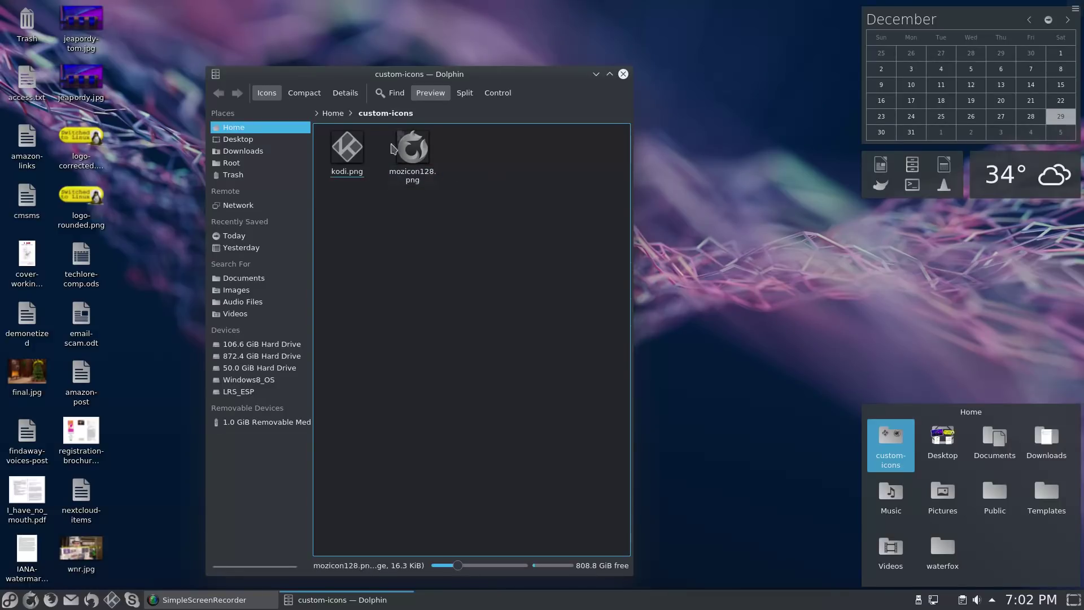
pyautogui.click(623, 74)
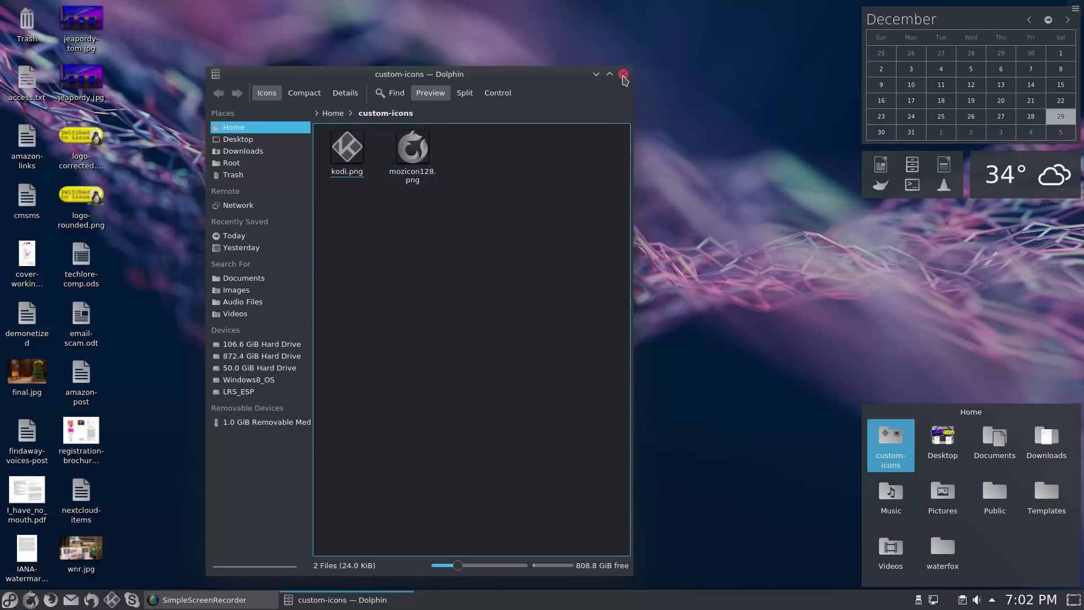
# - Examine the icons of the programs in the application launcher's Multimedia category, and close the launcher
pyautogui.click(10, 599)
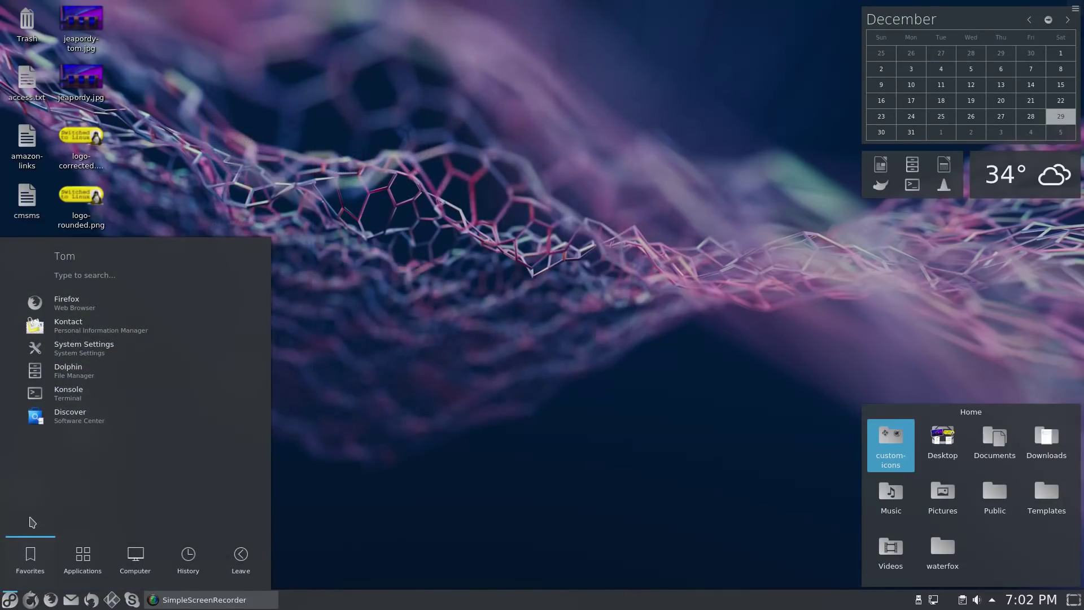
pyautogui.moveTo(77, 553)
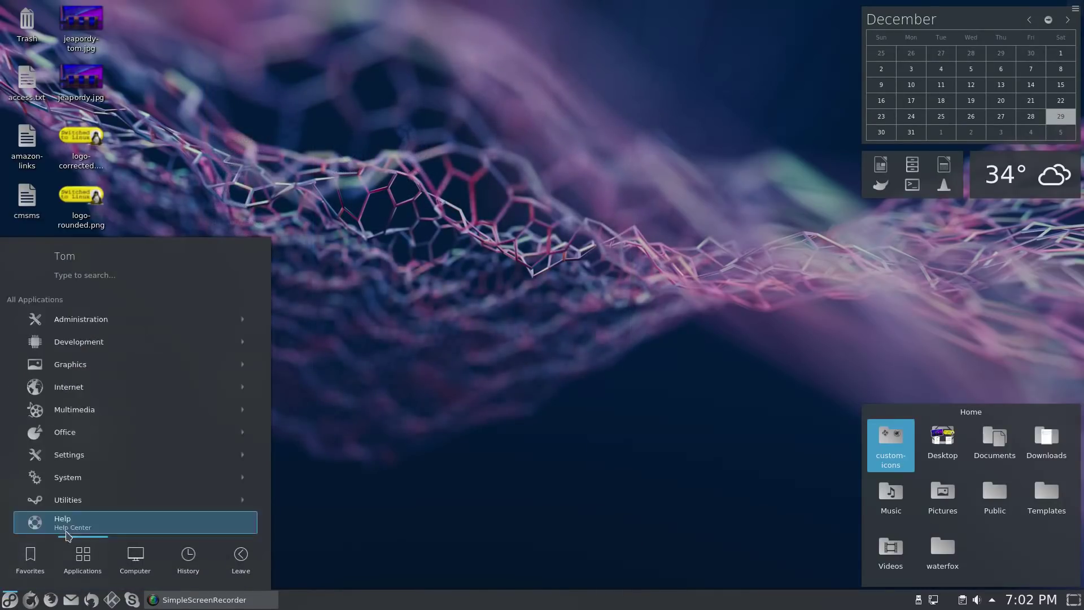
pyautogui.click(95, 410)
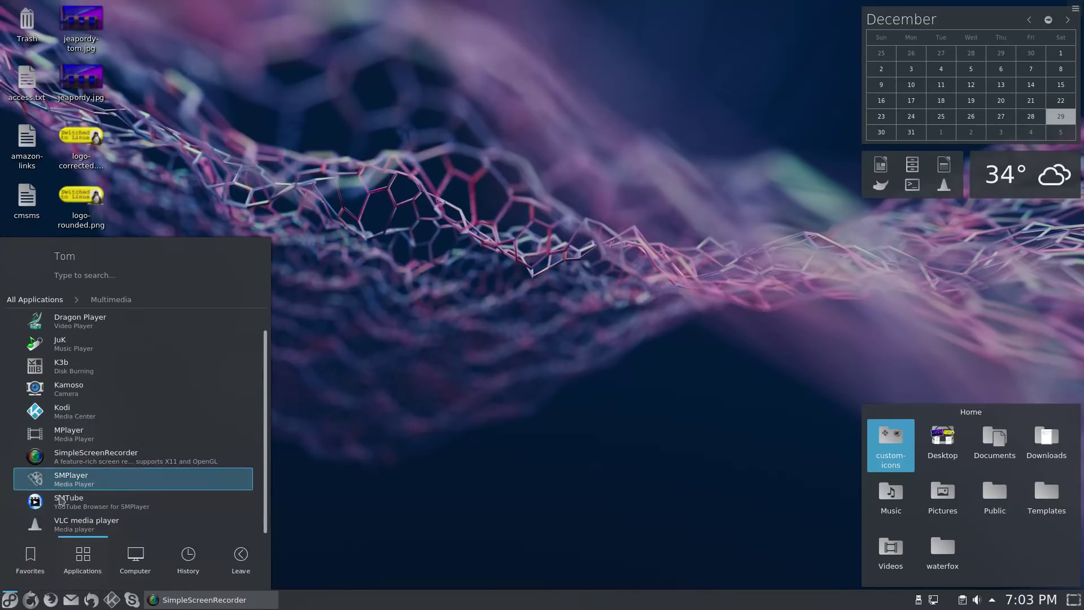
pyautogui.click(188, 556)
pyautogui.click(591, 425)
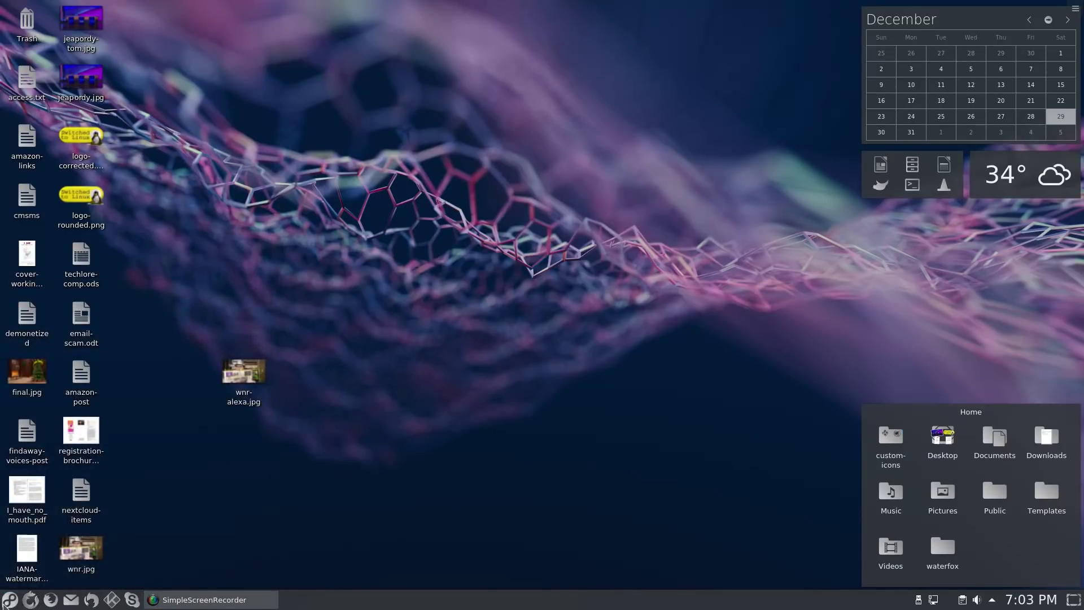
# - Assign a custom image file as the icon of the waterfox panel launcher through its properties, and apply the change
pyautogui.rightClick(31, 602)
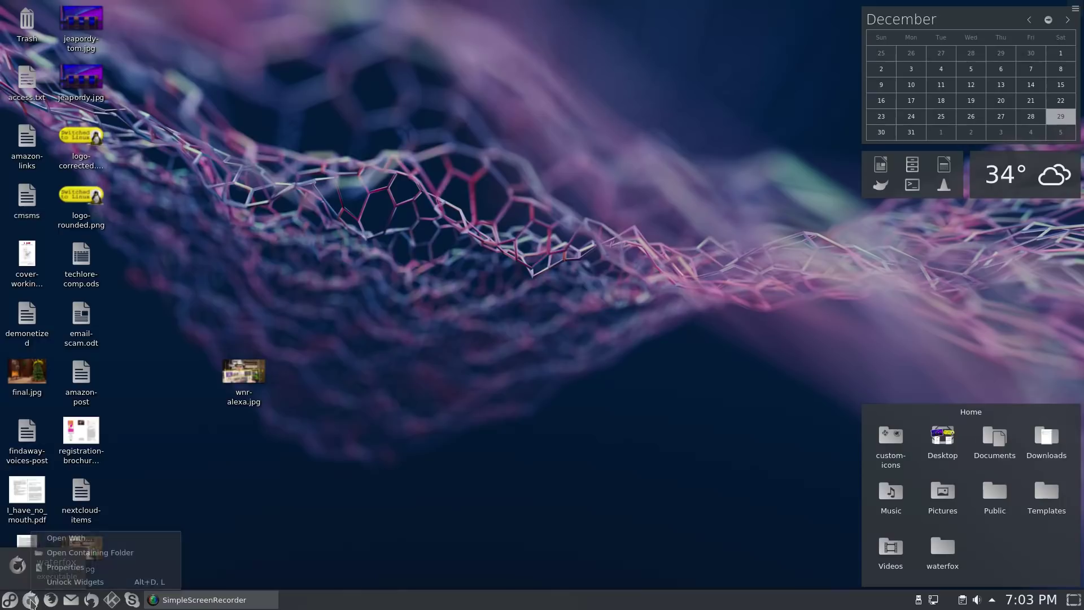
pyautogui.click(63, 566)
pyautogui.click(447, 197)
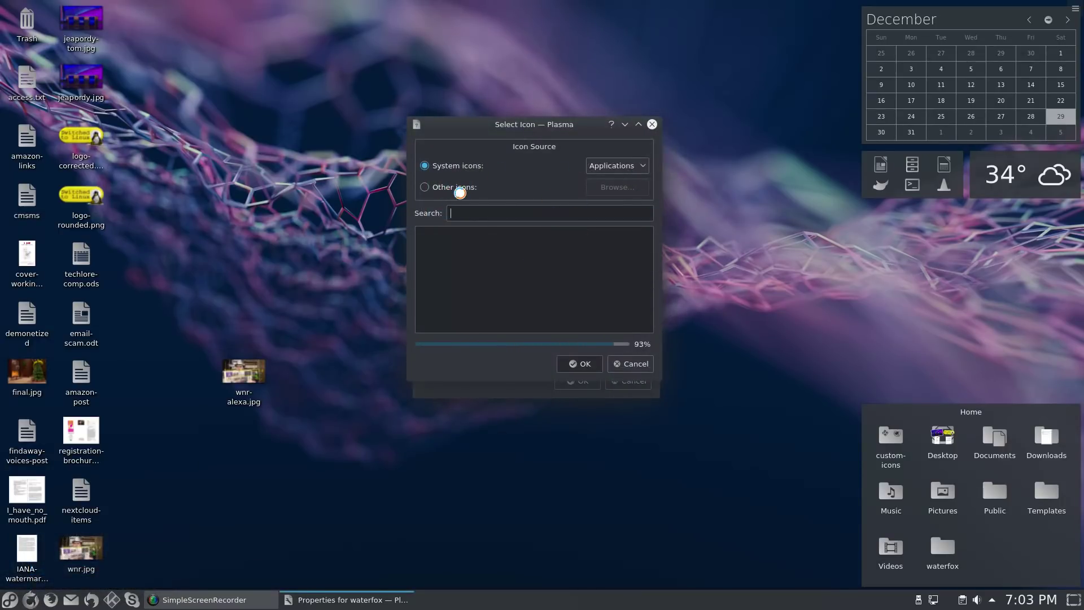
pyautogui.click(453, 188)
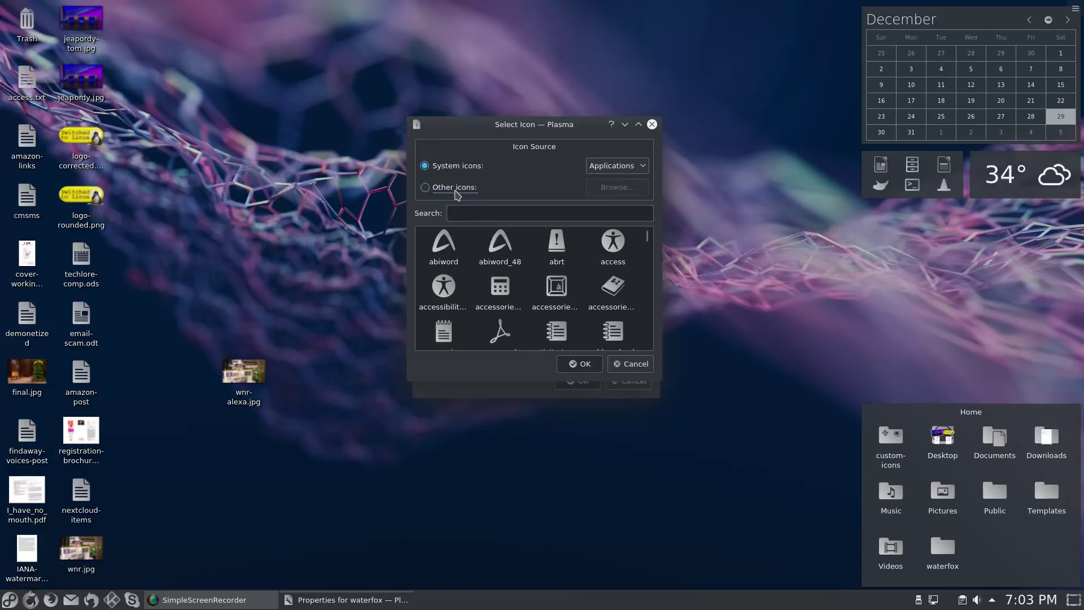
pyautogui.click(617, 187)
pyautogui.doubleClick(462, 197)
pyautogui.doubleClick(474, 211)
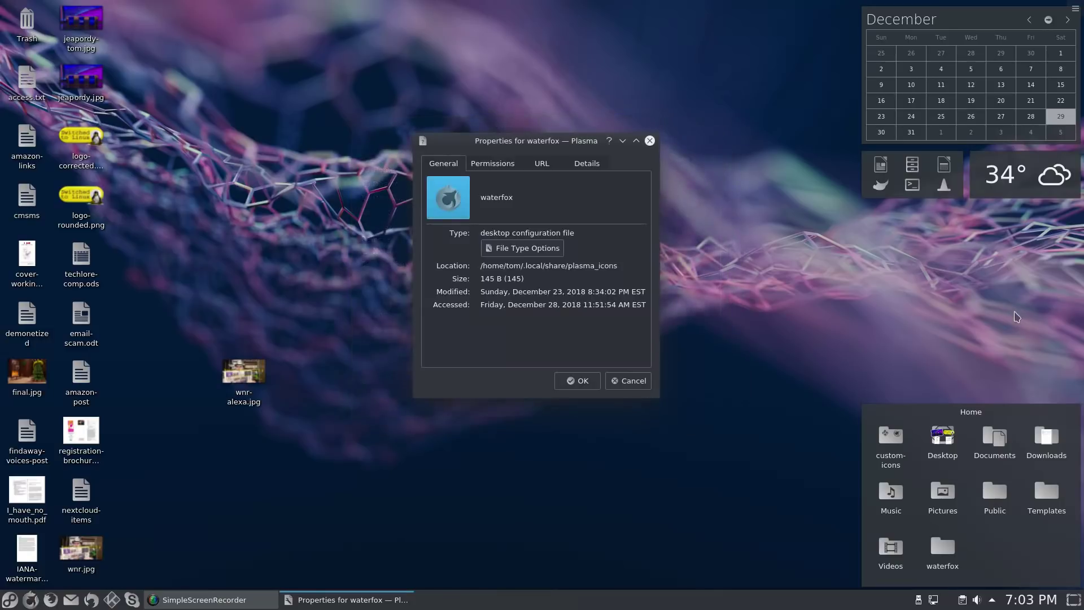
pyautogui.click(576, 380)
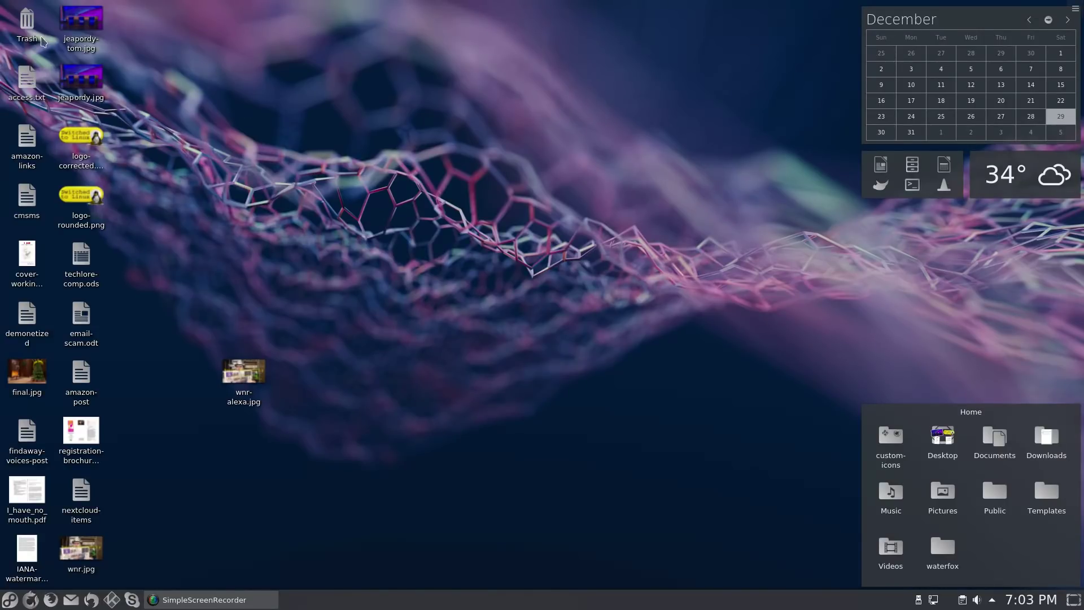
pyautogui.click(11, 600)
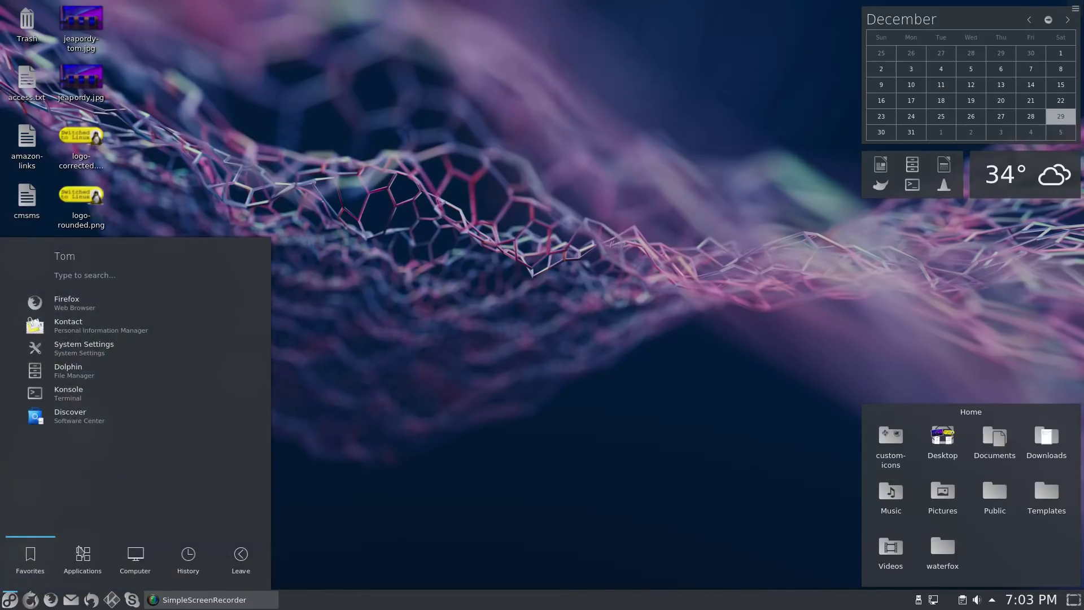
pyautogui.click(525, 392)
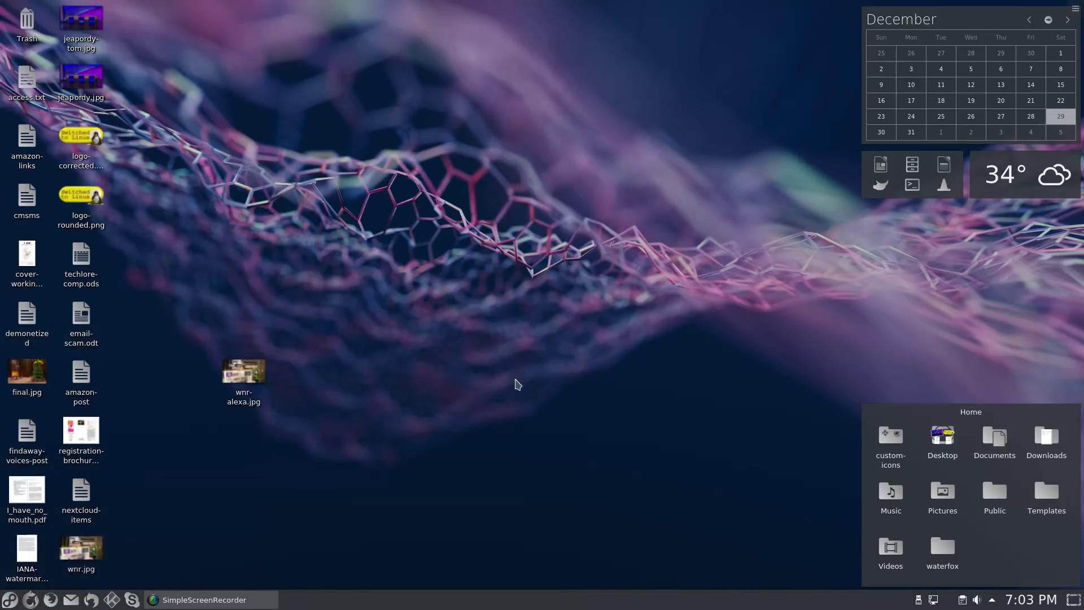